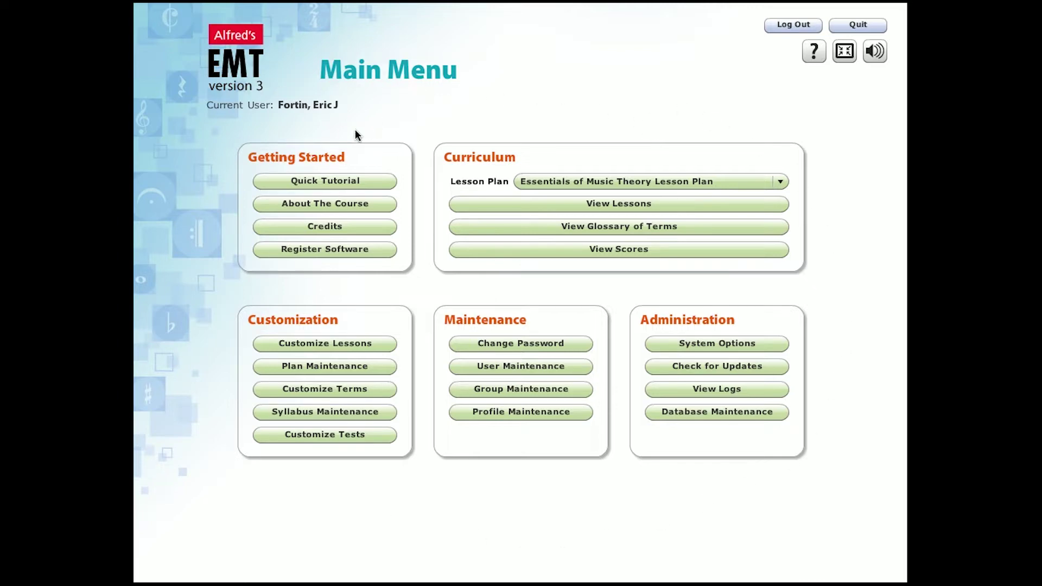
# Look through the getting-started pages: Quick Tutorial, About The Course, Credits and Register Software
pyautogui.click(337, 181)
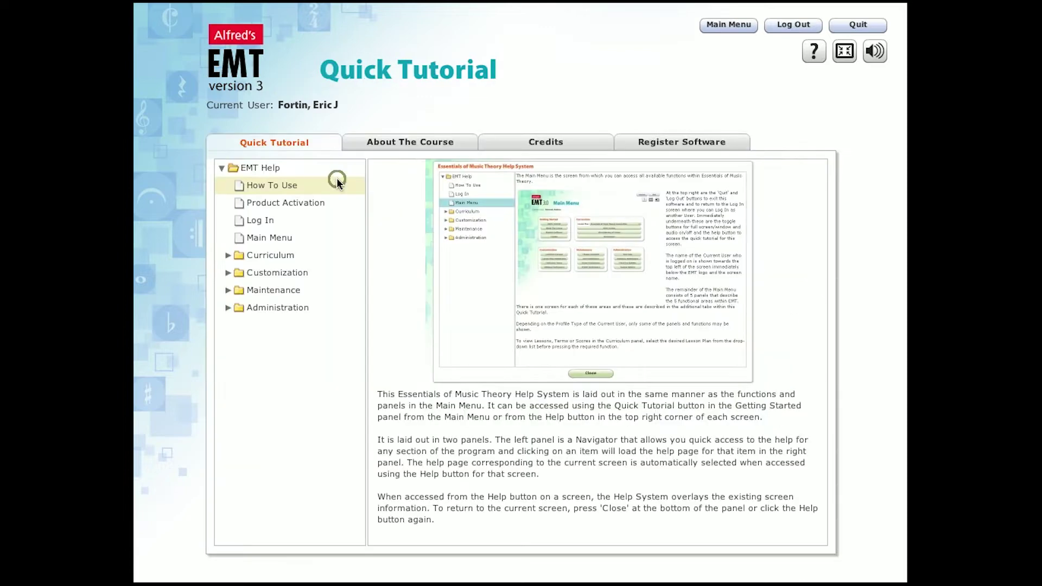
pyautogui.click(406, 138)
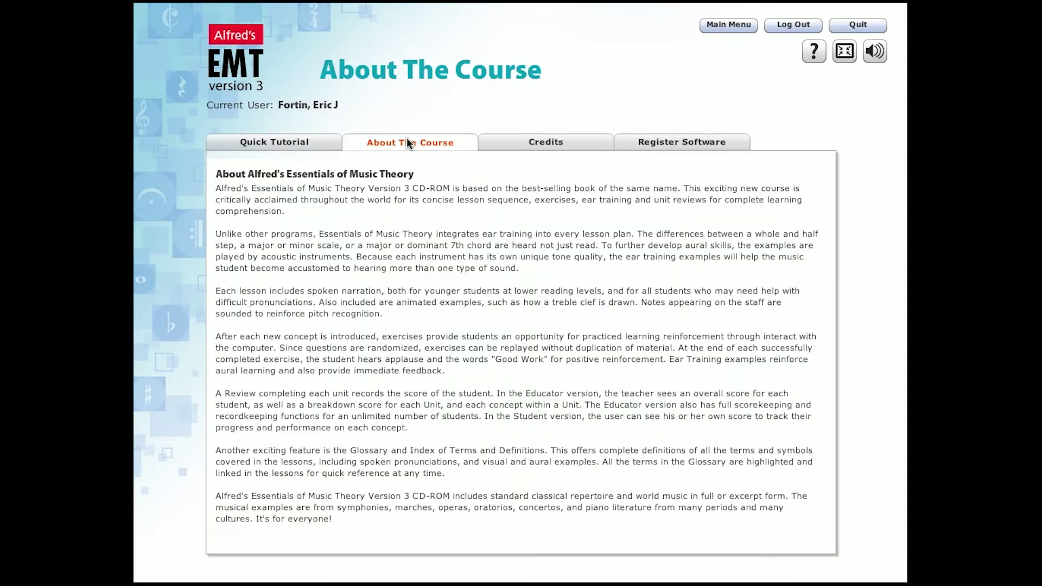
pyautogui.click(527, 147)
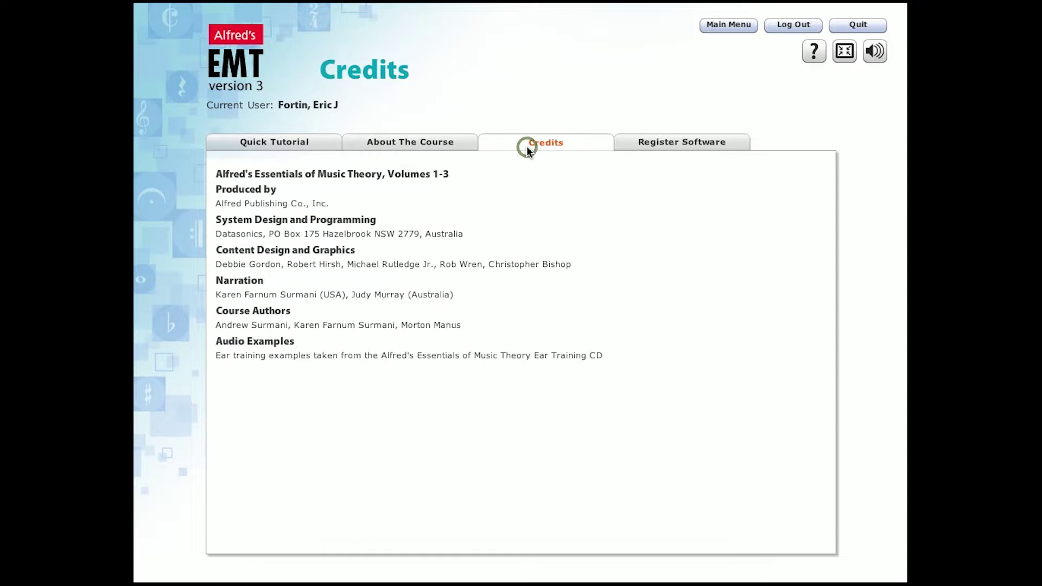
pyautogui.click(699, 146)
pyautogui.click(699, 146)
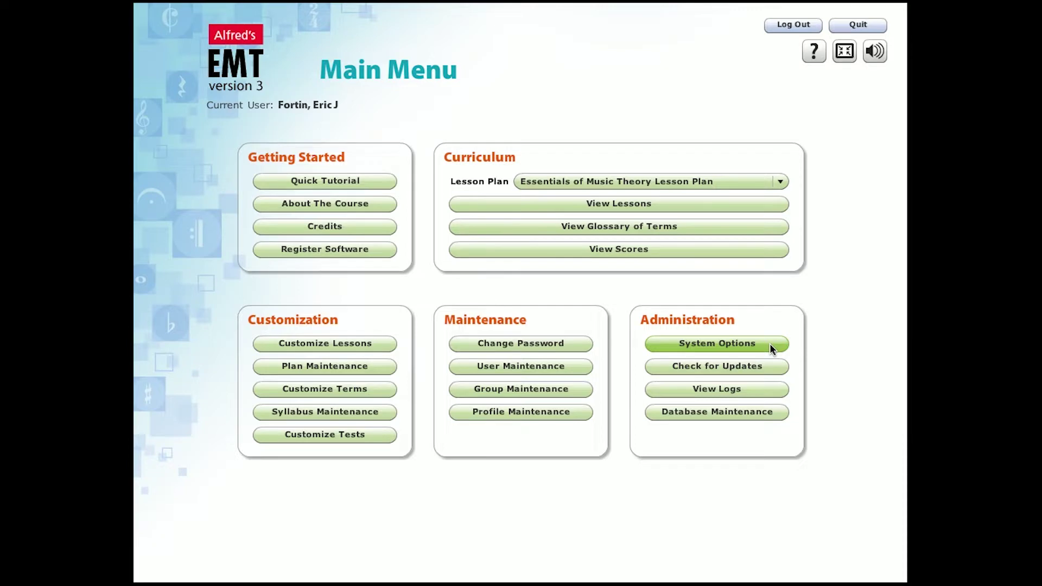
# Review the administration pages: System Options with its default language choices, Check for Updates, View Logs and Database Maintenance
pyautogui.click(769, 344)
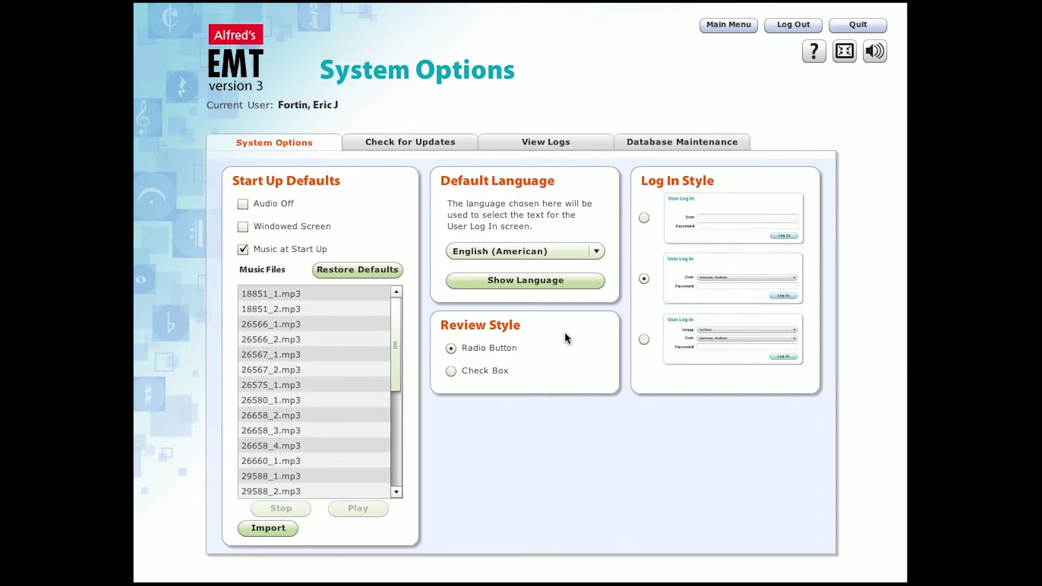
pyautogui.click(582, 251)
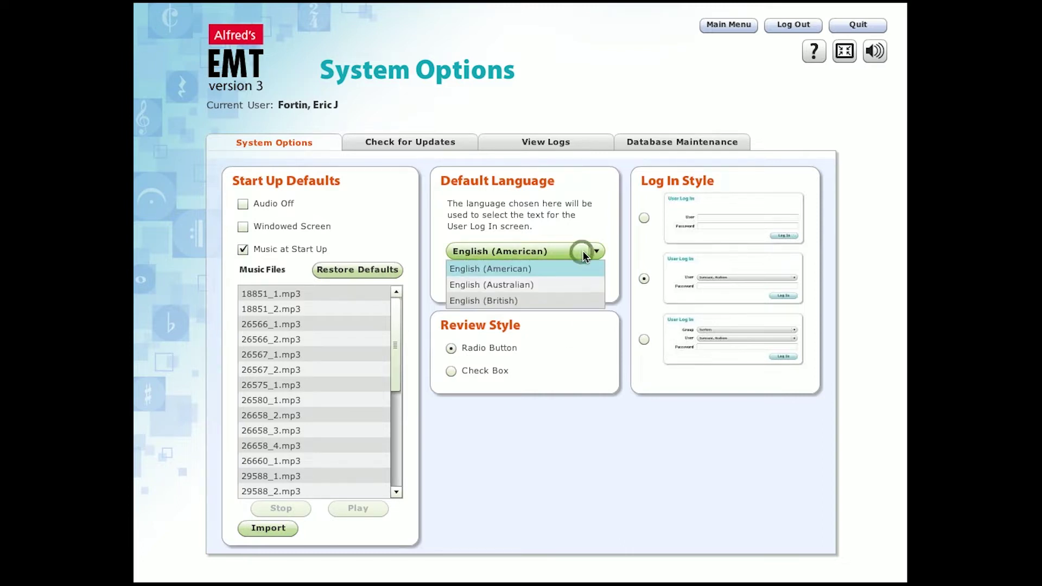
pyautogui.click(704, 434)
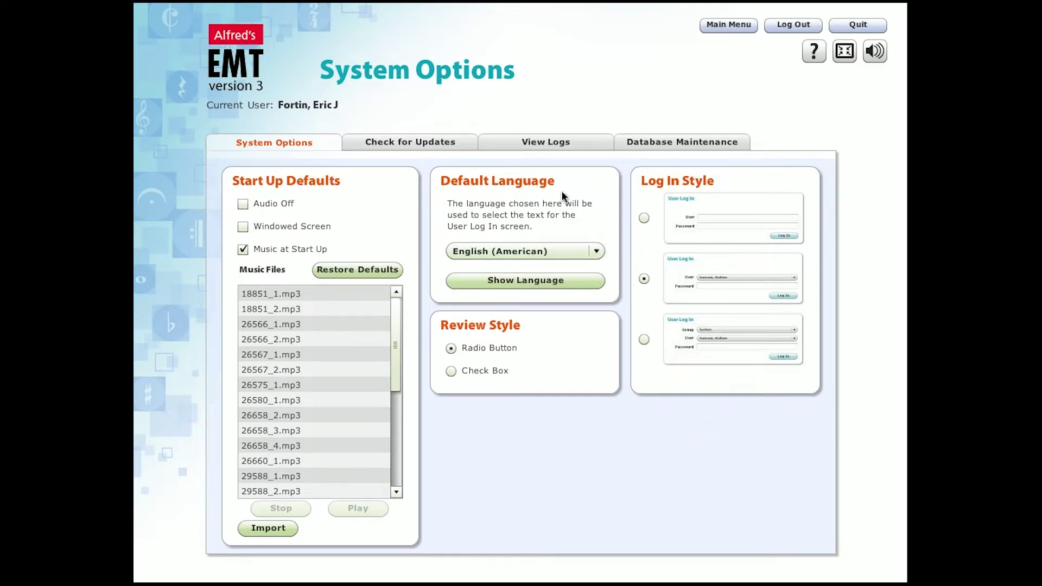
pyautogui.click(450, 142)
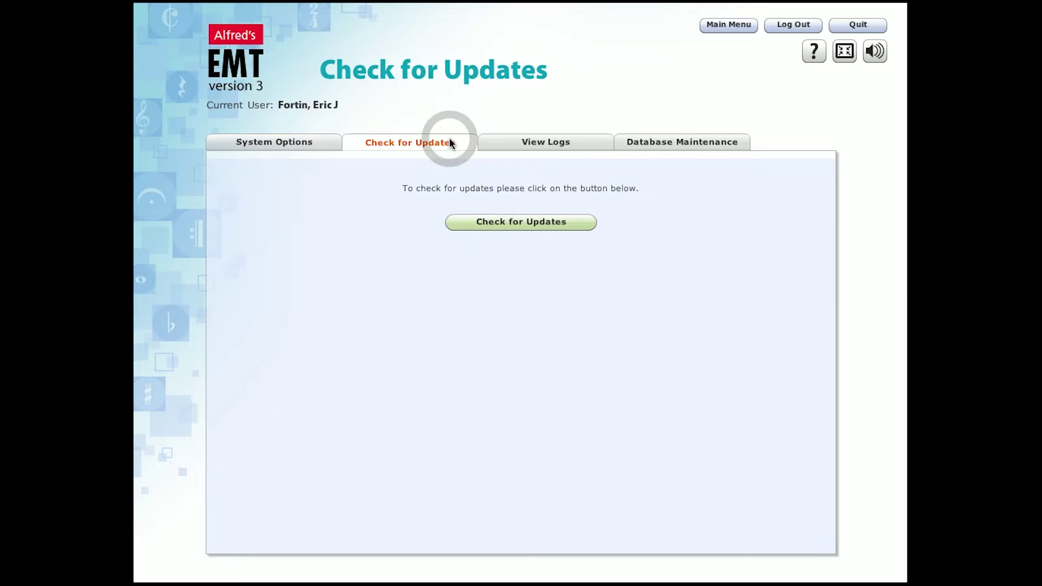
pyautogui.click(507, 140)
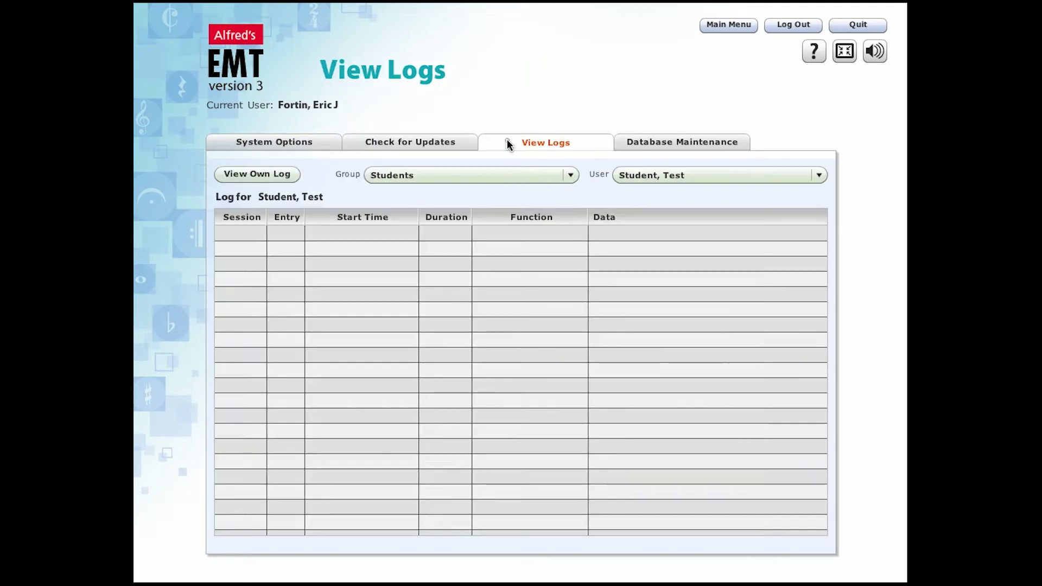
pyautogui.click(663, 139)
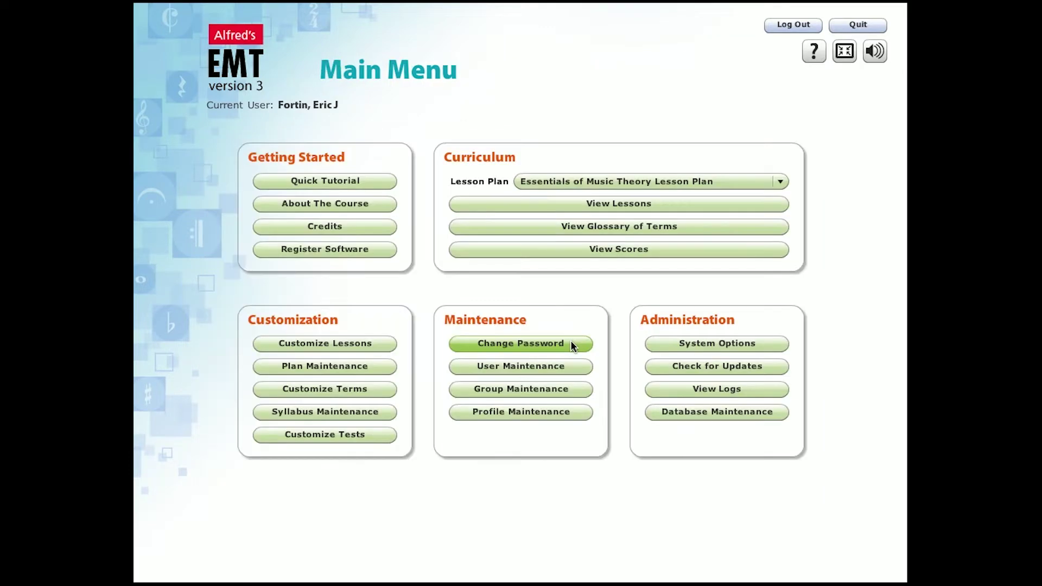
# Review the Change Password, User, Group and Profile Maintenance pages, showing the permissions of the Educator profile type
pyautogui.click(571, 342)
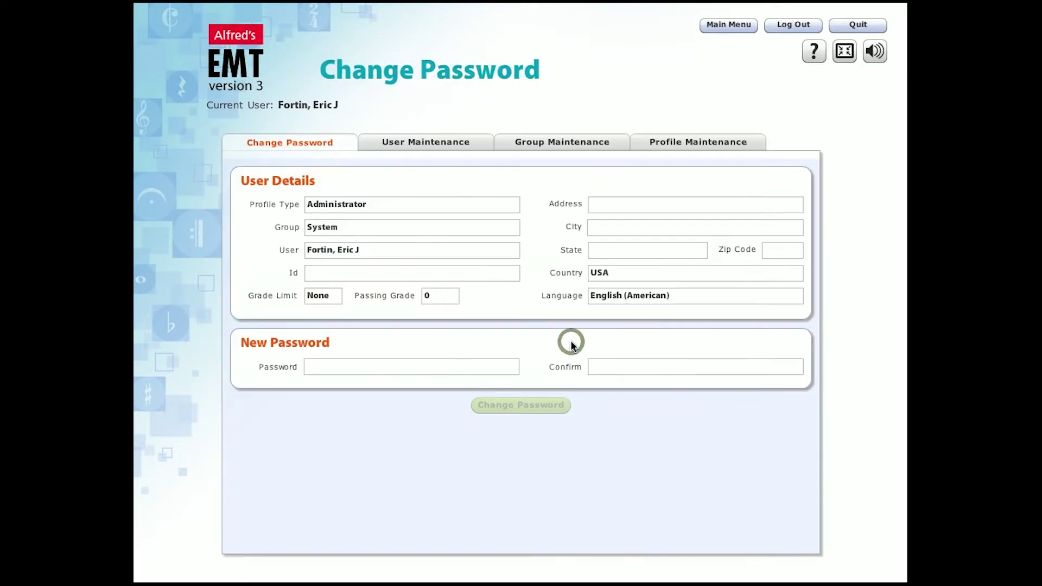
pyautogui.click(471, 145)
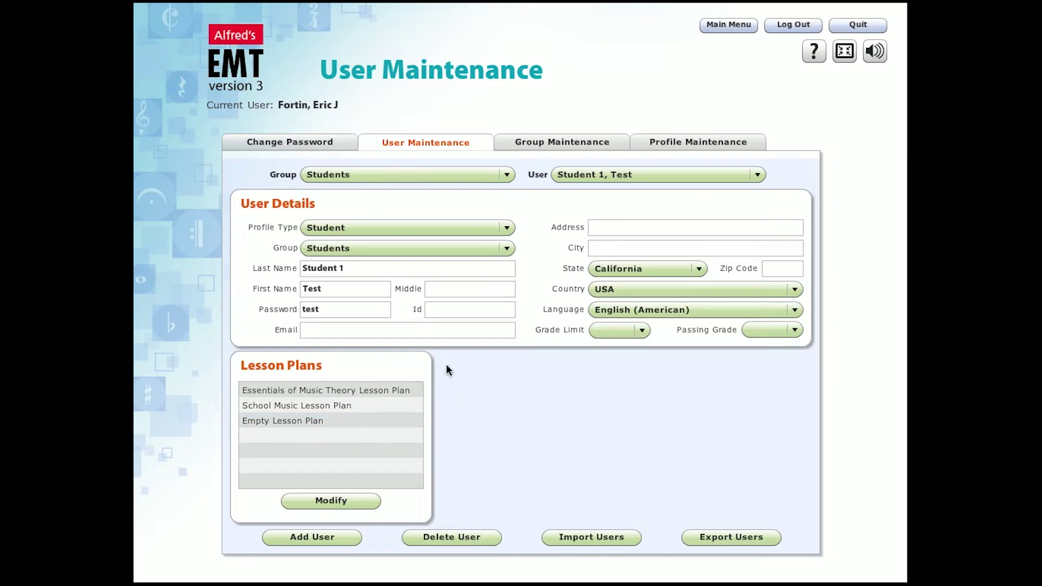
pyautogui.click(585, 140)
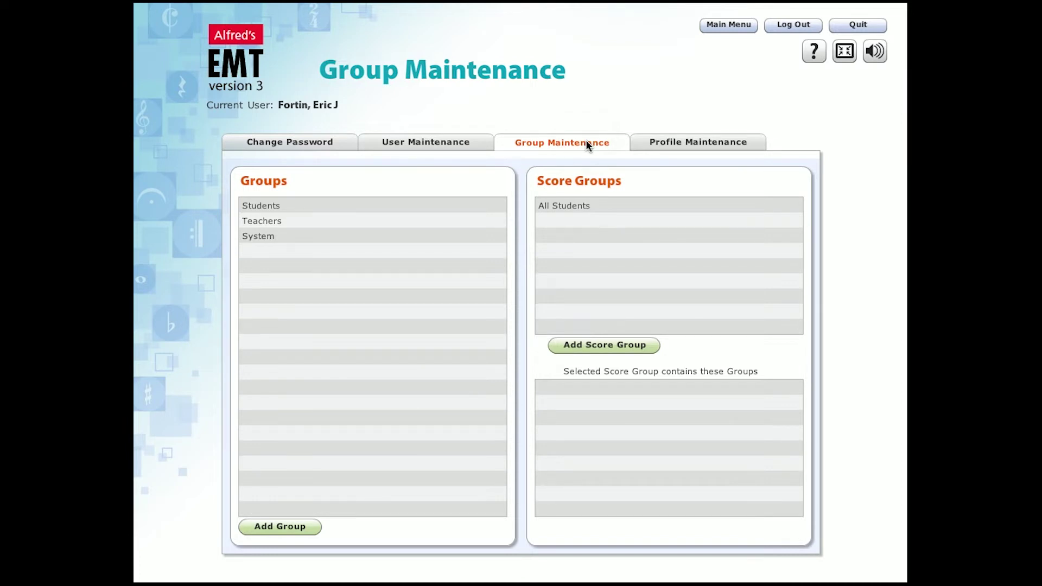
pyautogui.click(679, 142)
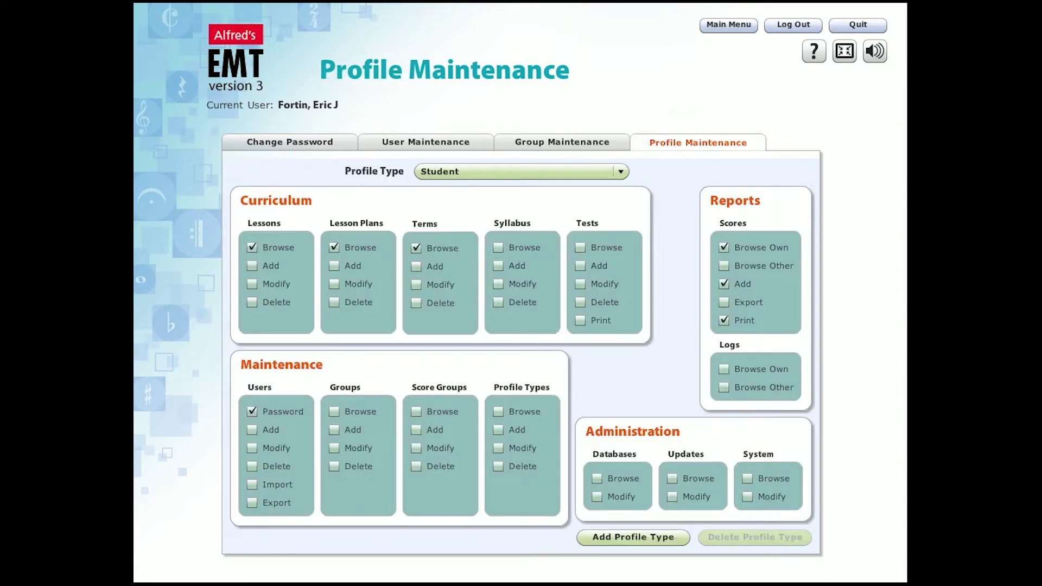
pyautogui.click(622, 172)
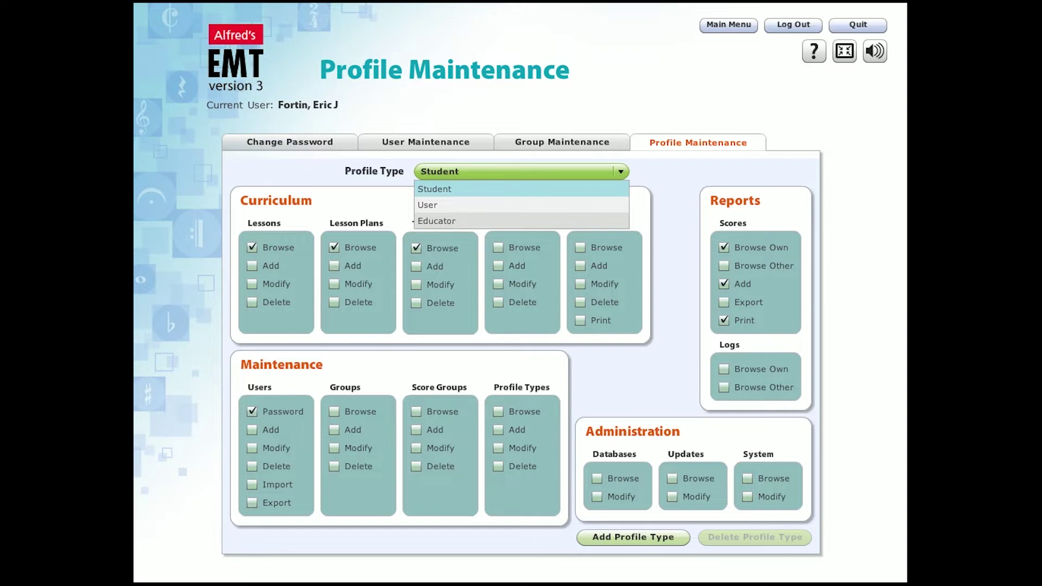
pyautogui.click(599, 222)
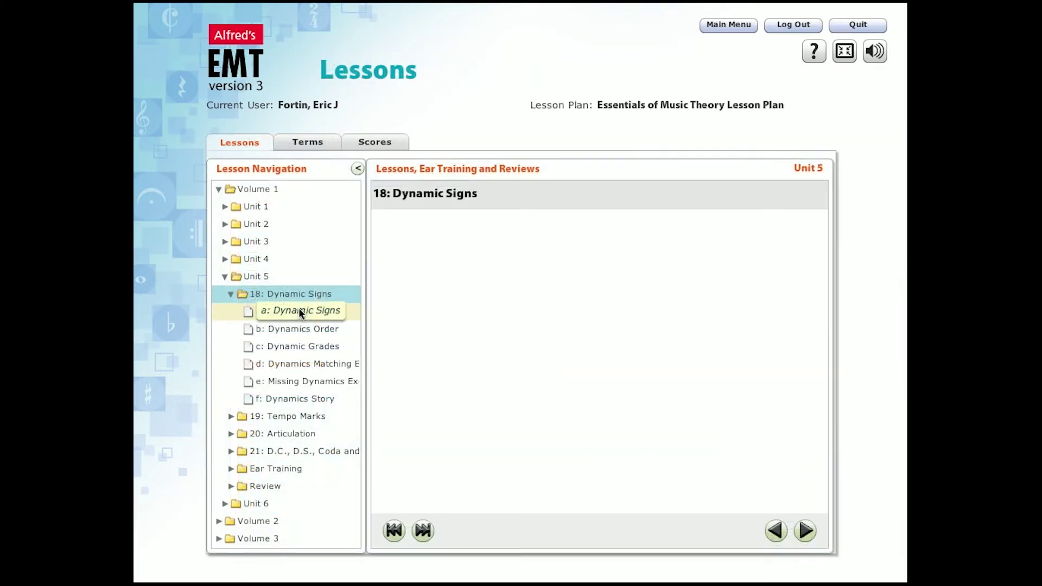
# View lesson 18a Dynamic Signs, look up its linked term "Dynamic signs" in the glossary, and return to the lesson
pyautogui.click(299, 310)
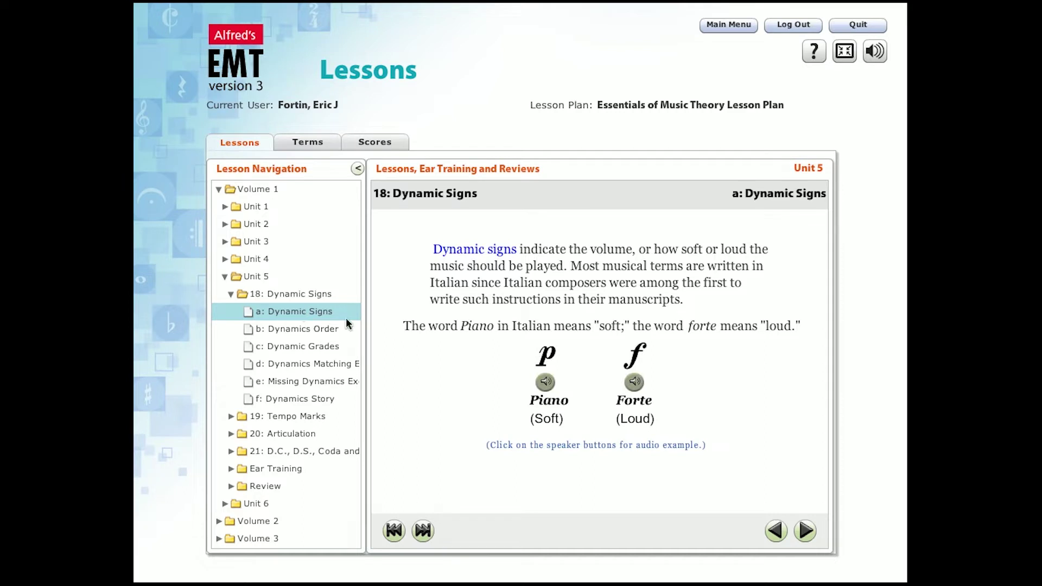
pyautogui.moveTo(477, 256)
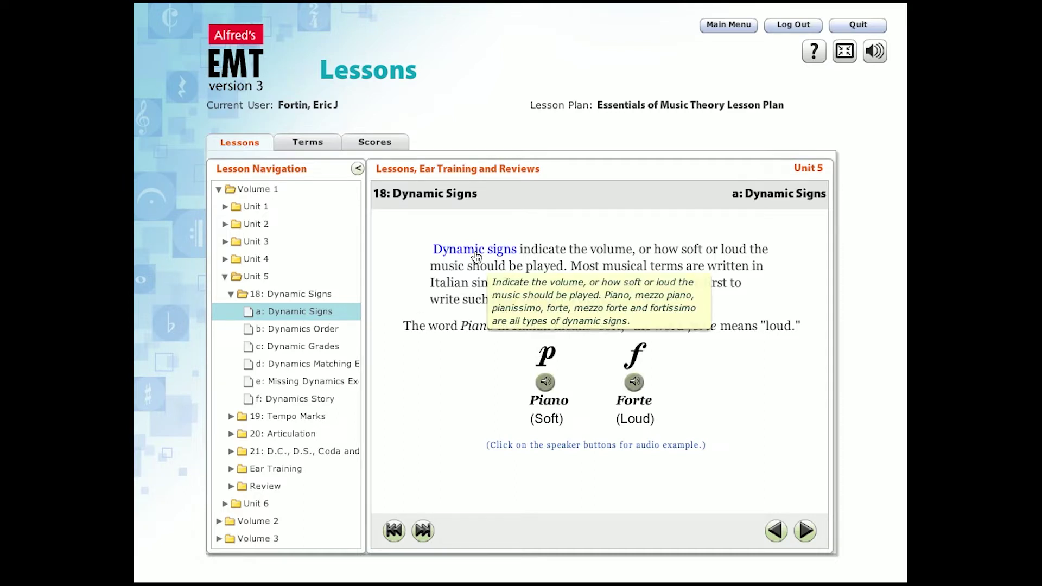
pyautogui.click(477, 253)
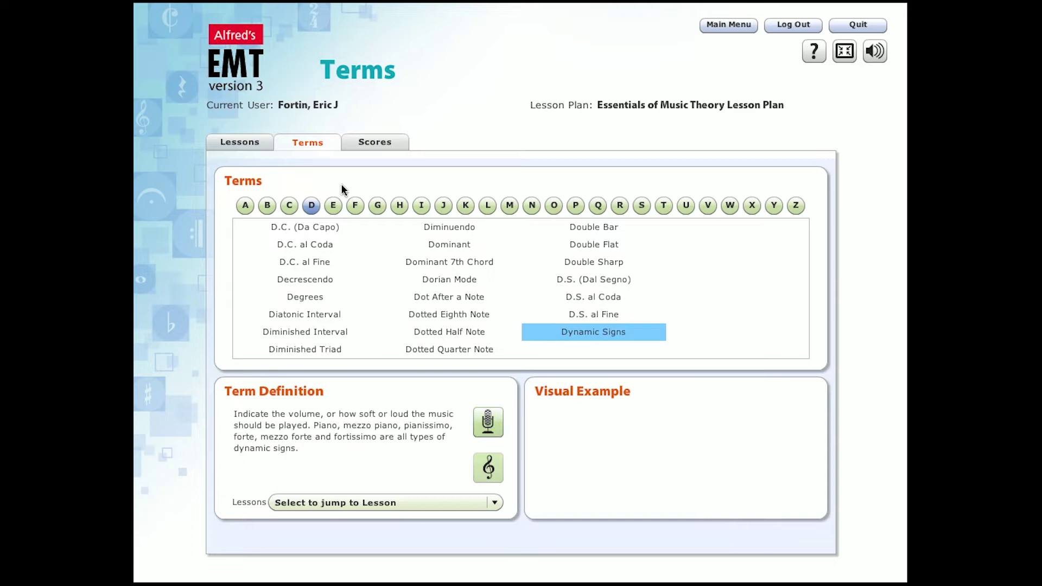
pyautogui.click(249, 145)
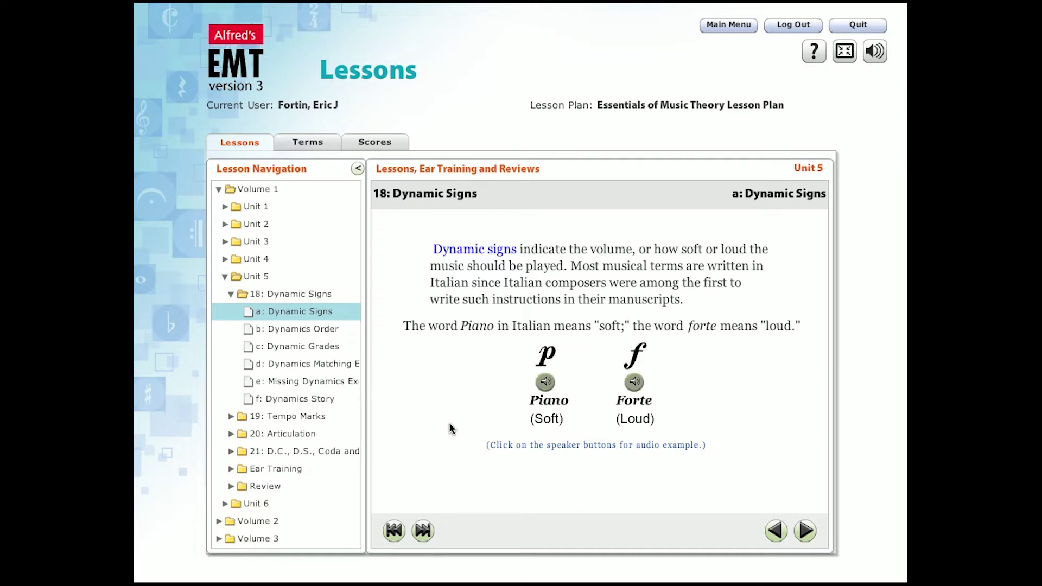
# Play the Piano and Forte audio examples, replay the Dynamic Signs slide from its start, and skip to its end
pyautogui.click(544, 391)
pyautogui.click(638, 385)
pyautogui.click(394, 530)
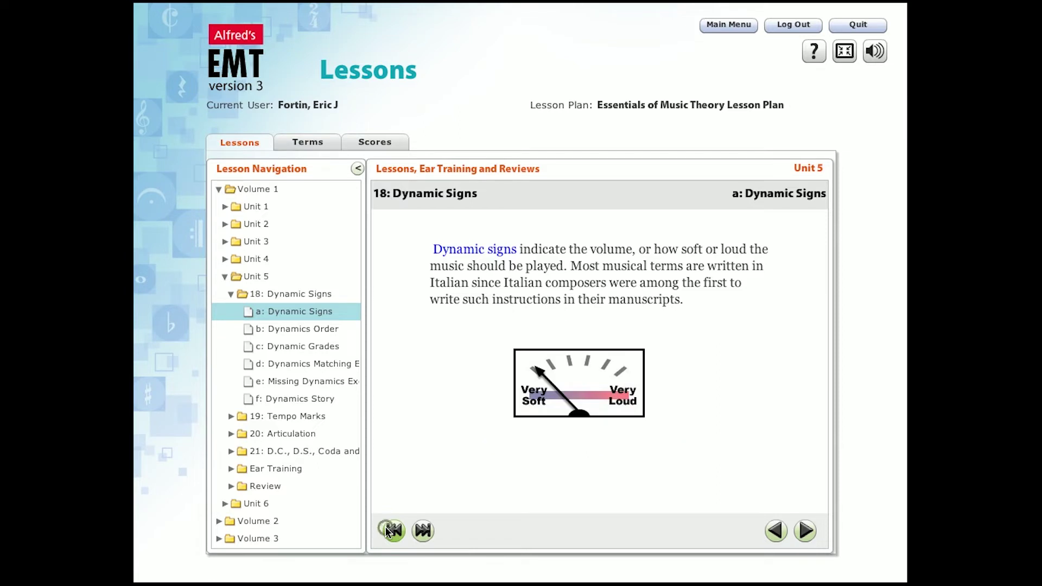
pyautogui.click(422, 532)
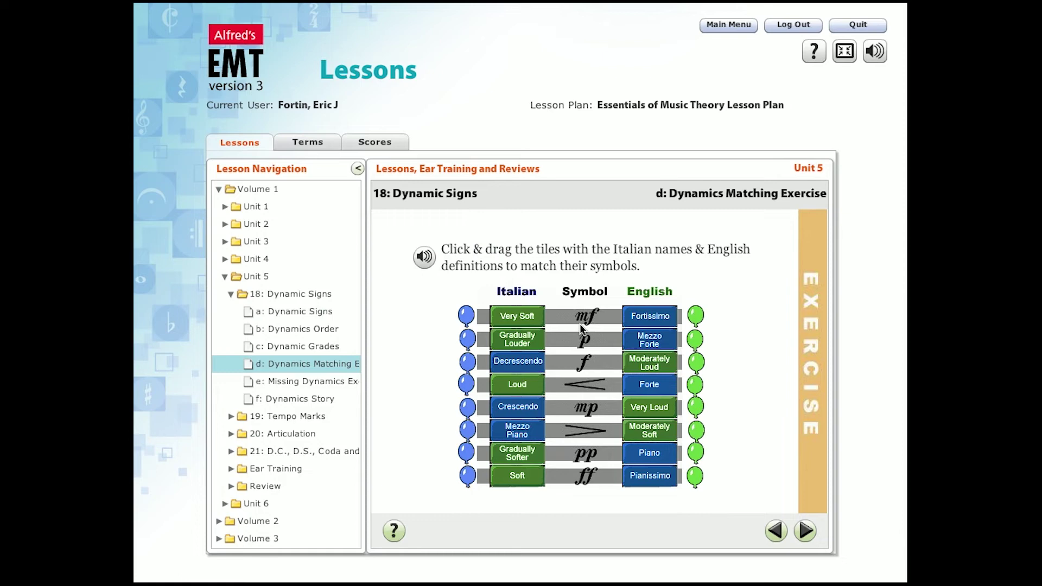
# In the Dynamics Matching Exercise, match Pianissimo and Very Soft to pp, and Fortissimo and Very Loud to ff
pyautogui.moveTo(650, 316); pyautogui.dragTo(650, 339)
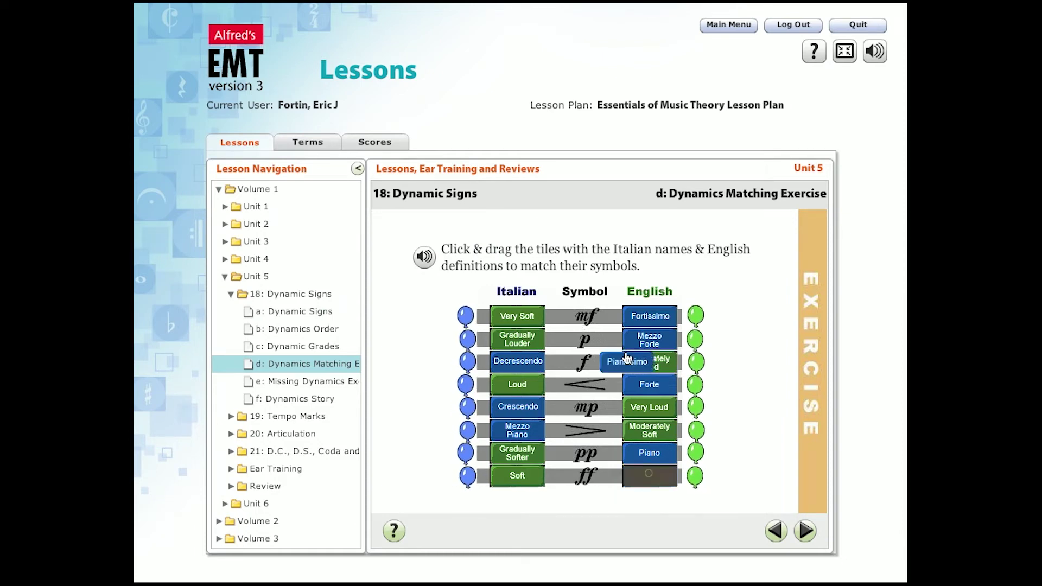
pyautogui.moveTo(649, 452); pyautogui.dragTo(650, 339)
pyautogui.moveTo(517, 339); pyautogui.dragTo(517, 452)
pyautogui.moveTo(649, 453); pyautogui.dragTo(648, 476)
pyautogui.moveTo(518, 453); pyautogui.dragTo(517, 475)
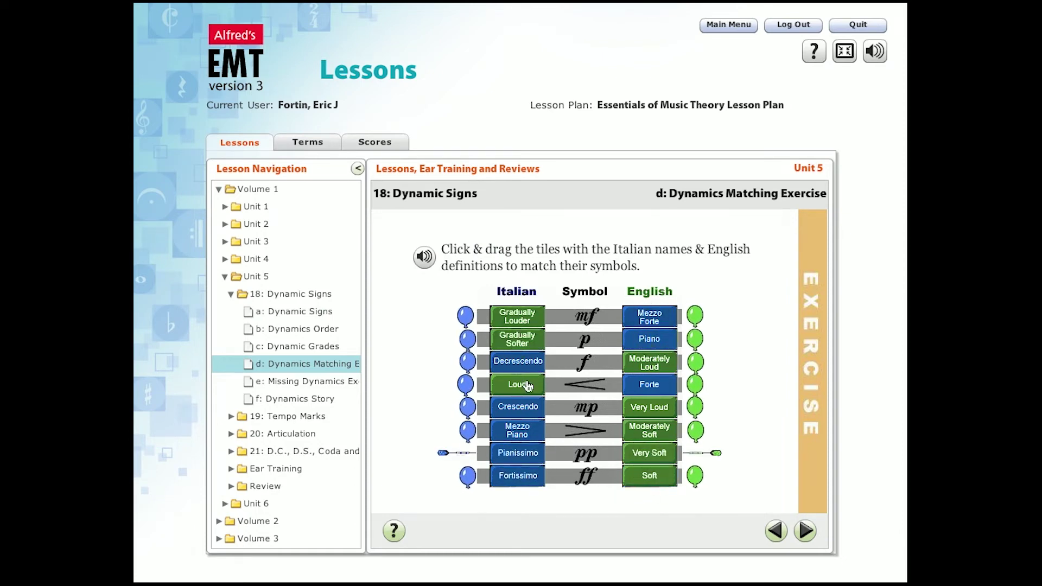
pyautogui.moveTo(650, 407); pyautogui.dragTo(649, 476)
# Match Piano and Soft to p, Crescendo and Gradually Louder to <, and Decrescendo and Gradually Softer to >
pyautogui.moveTo(650, 316); pyautogui.dragTo(517, 316)
pyautogui.moveTo(649, 339); pyautogui.dragTo(517, 339)
pyautogui.moveTo(650, 316); pyautogui.dragTo(650, 384)
pyautogui.moveTo(517, 384); pyautogui.dragTo(650, 316)
pyautogui.moveTo(649, 406); pyautogui.dragTo(650, 339)
pyautogui.moveTo(518, 407); pyautogui.dragTo(518, 430)
# Match the remaining Italian and English tiles to mp, f and mf, and restart the matching exercise with a new arrangement
pyautogui.moveTo(650, 430); pyautogui.dragTo(649, 407)
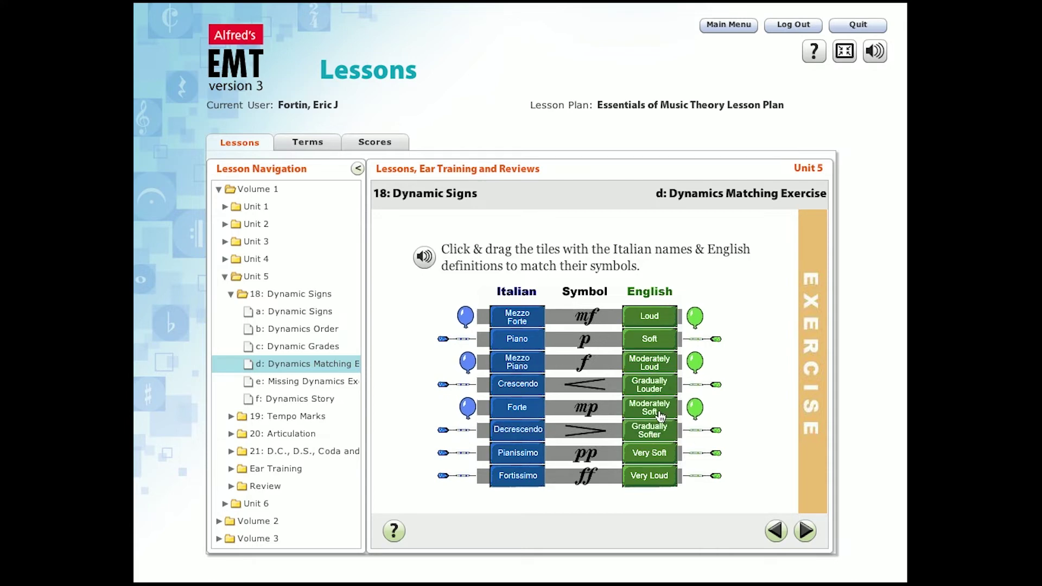
pyautogui.moveTo(518, 407); pyautogui.dragTo(517, 361)
pyautogui.moveTo(648, 324); pyautogui.dragTo(649, 367)
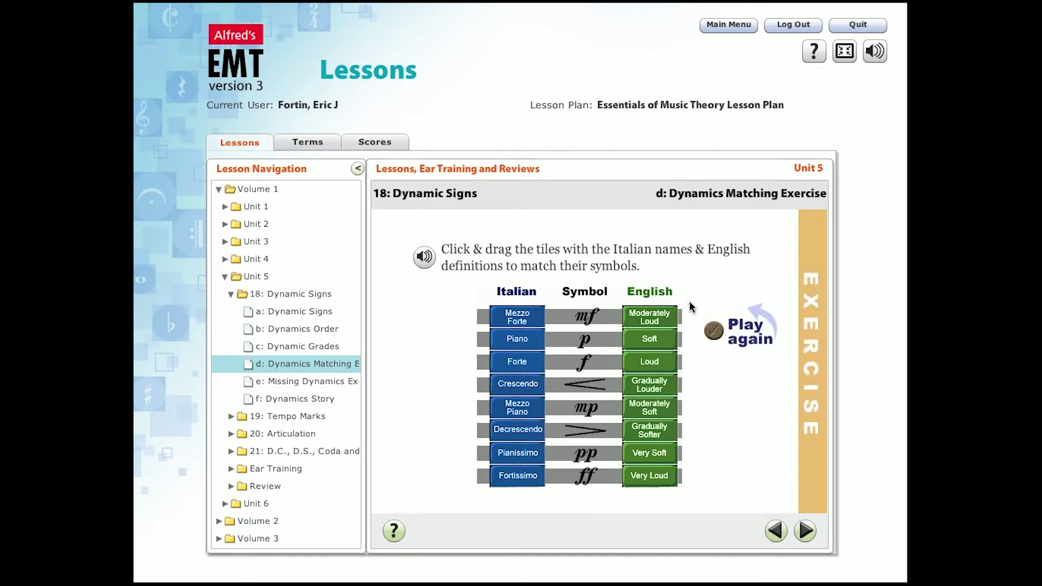
pyautogui.click(712, 328)
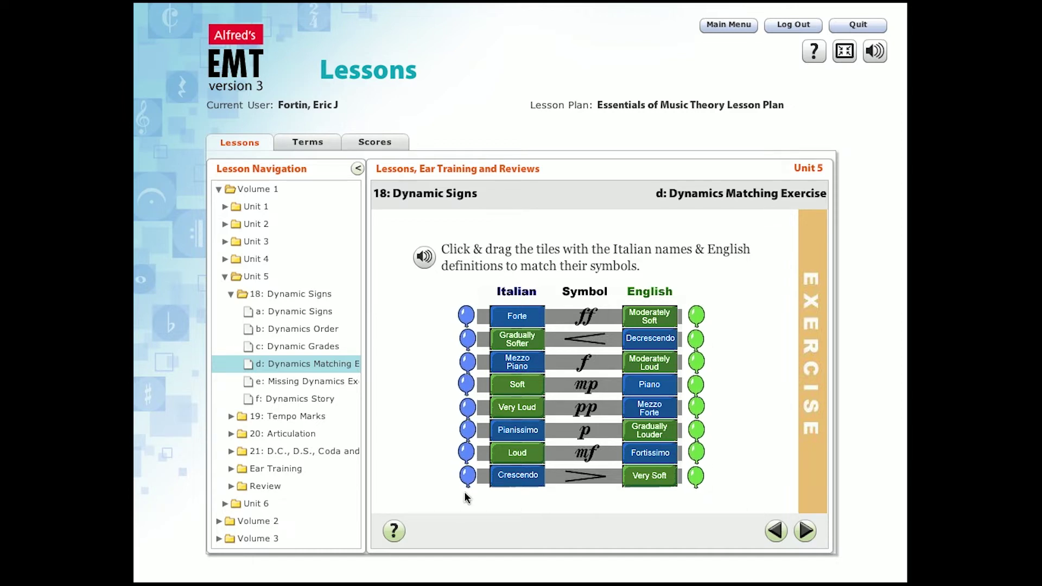
pyautogui.moveTo(383, 532)
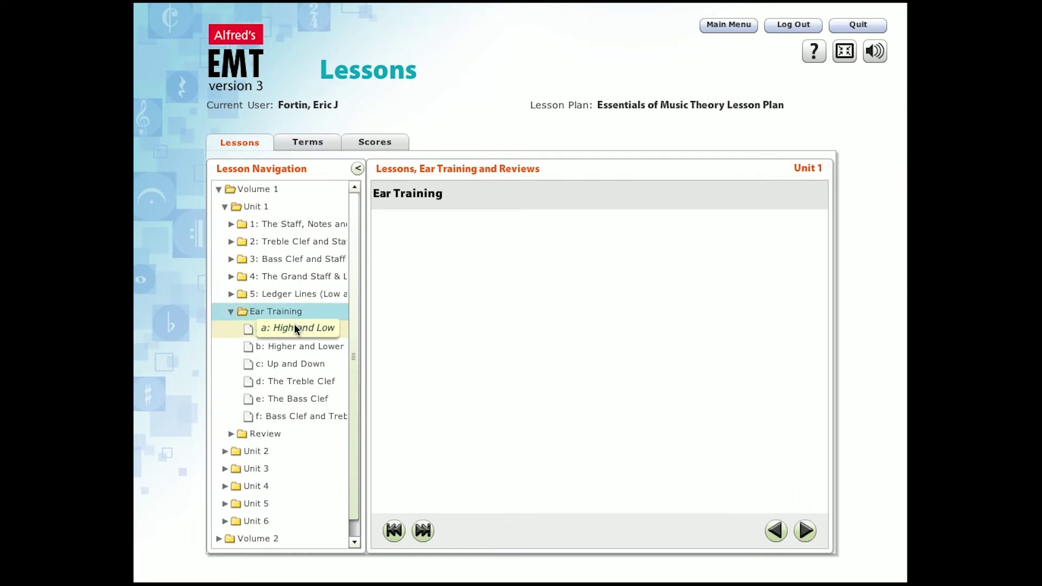
# Start the Unit 1 ear training exercise "a: High and Low" and answer the first two sounds as Low and High
pyautogui.click(283, 329)
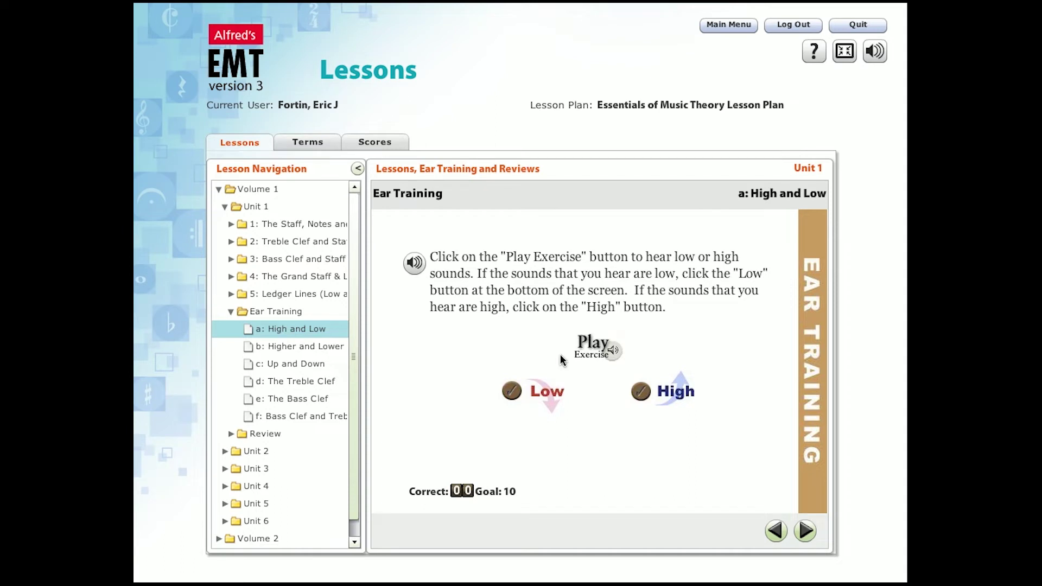
pyautogui.click(597, 351)
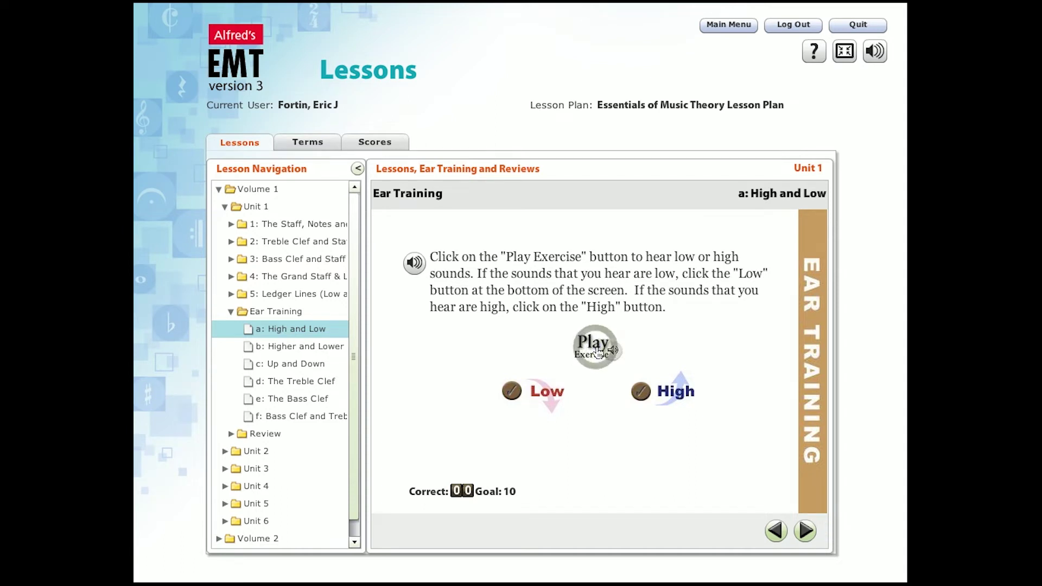
pyautogui.click(542, 397)
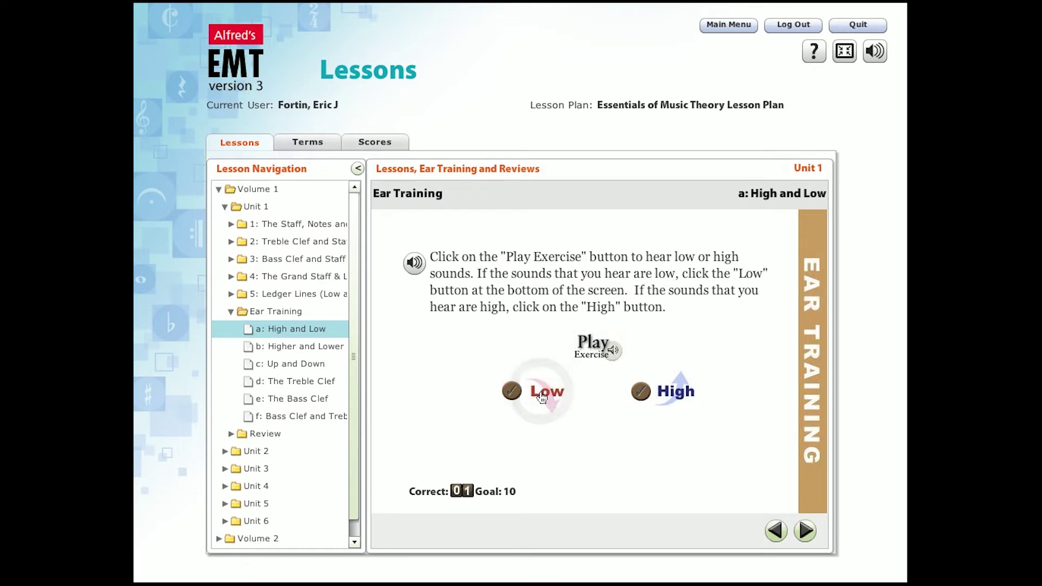
pyautogui.click(648, 388)
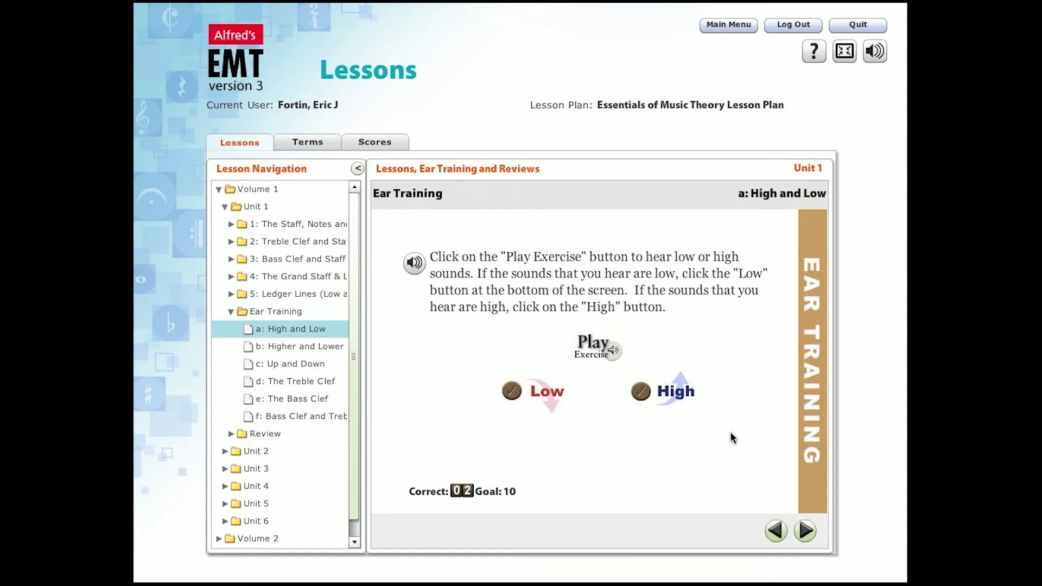
# Move on to ear training exercise "b: Higher and Lower", play it, and answer Lower and Higher
pyautogui.click(806, 531)
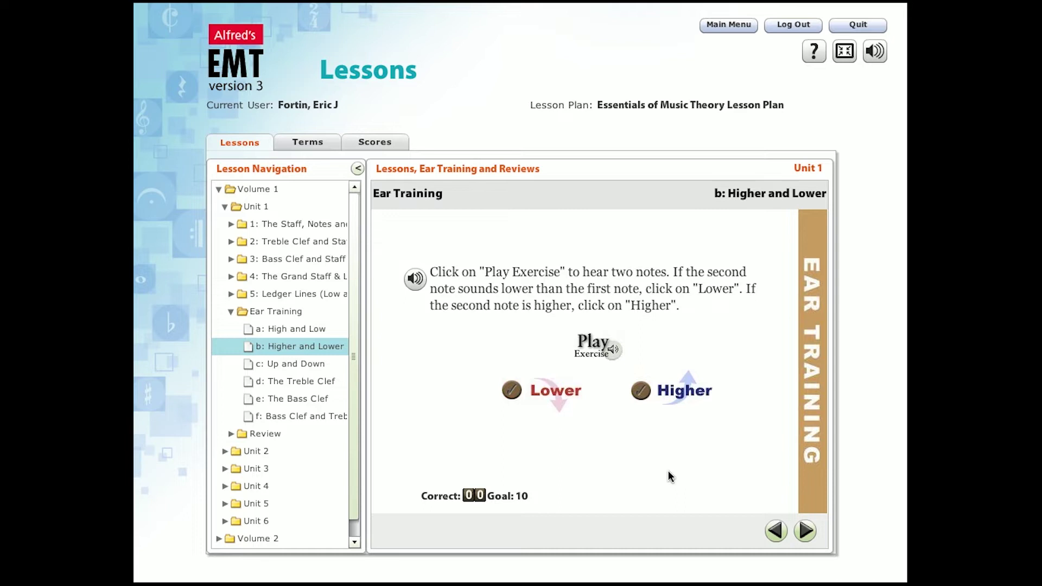
pyautogui.click(615, 351)
pyautogui.click(559, 393)
pyautogui.click(639, 392)
# Play the ascending notes in ear training exercises "d: The Treble Clef" and "e: The Bass Clef"
pyautogui.click(323, 381)
pyautogui.click(612, 326)
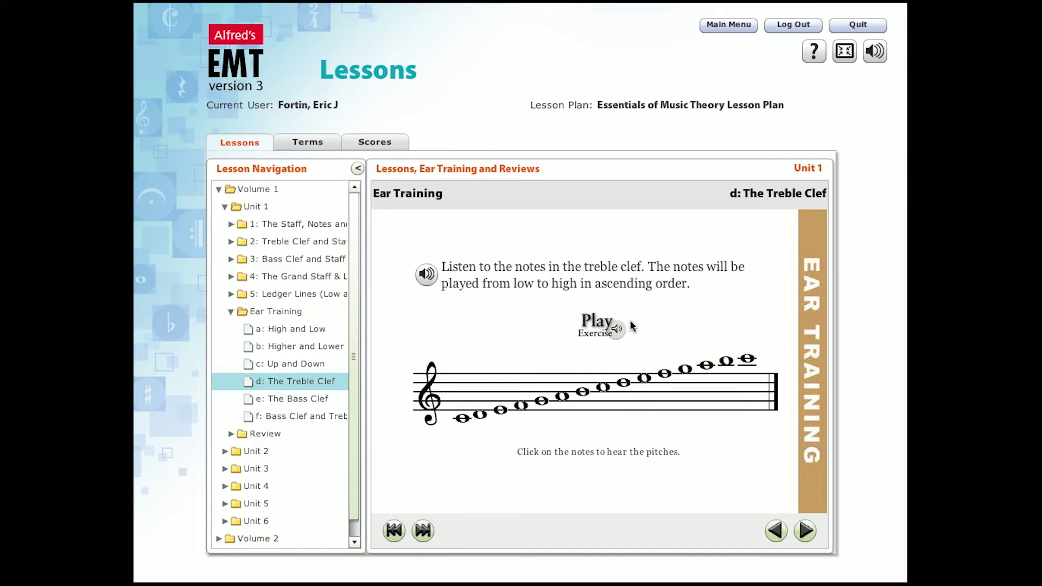
pyautogui.click(805, 531)
pyautogui.click(614, 330)
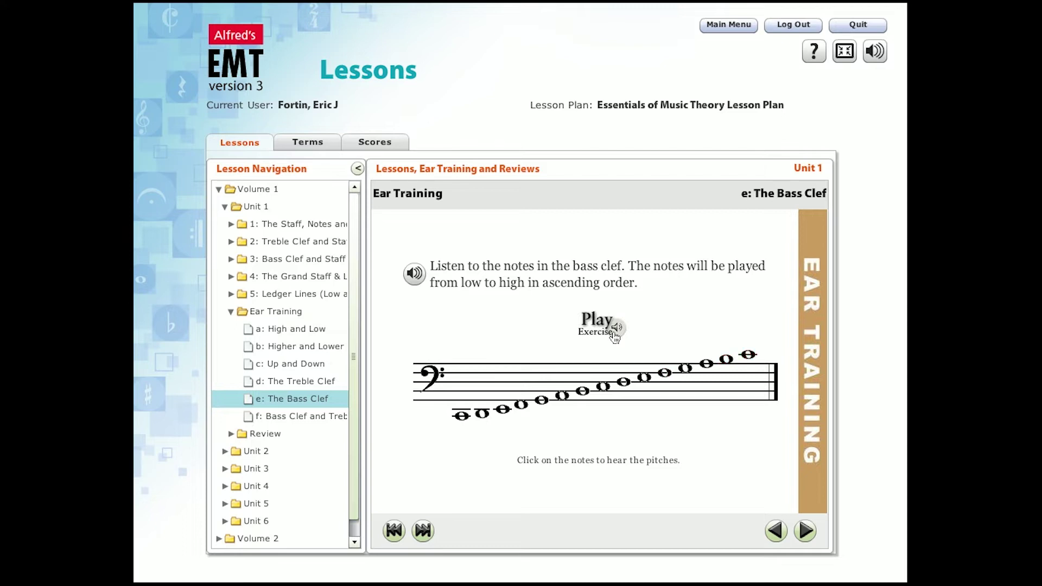
# Play ear training exercise "f: Bass Clef and Treble Clef" and answer the first three notes as Bass, Bass and Treble
pyautogui.click(805, 530)
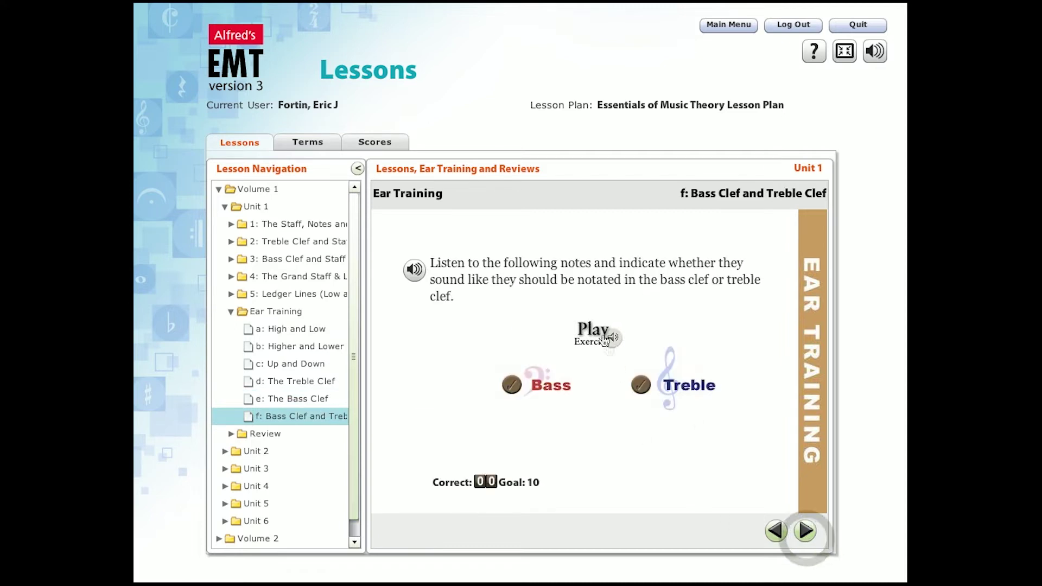
pyautogui.click(605, 339)
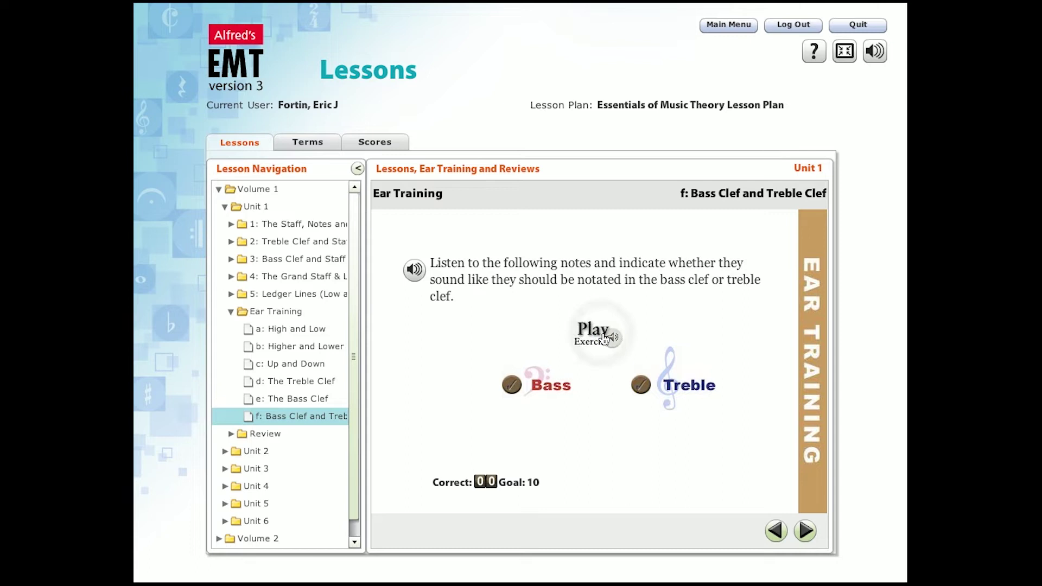
pyautogui.click(559, 384)
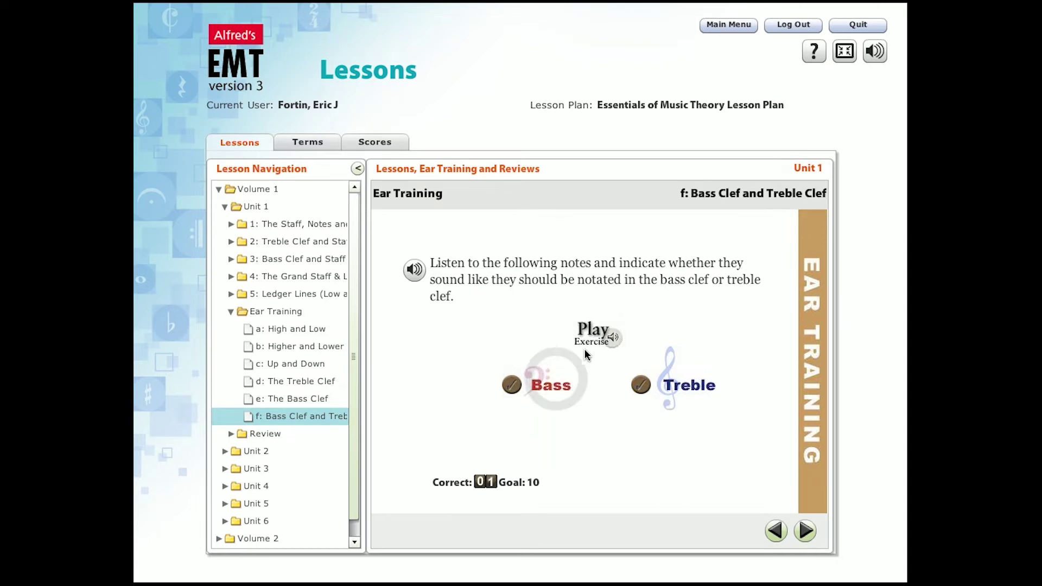
pyautogui.click(539, 390)
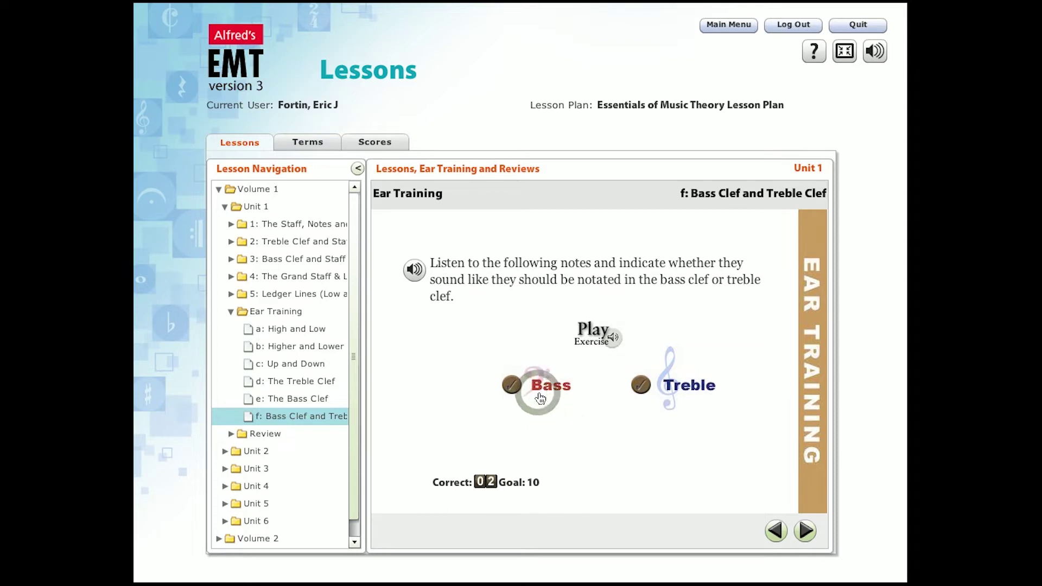
pyautogui.click(662, 395)
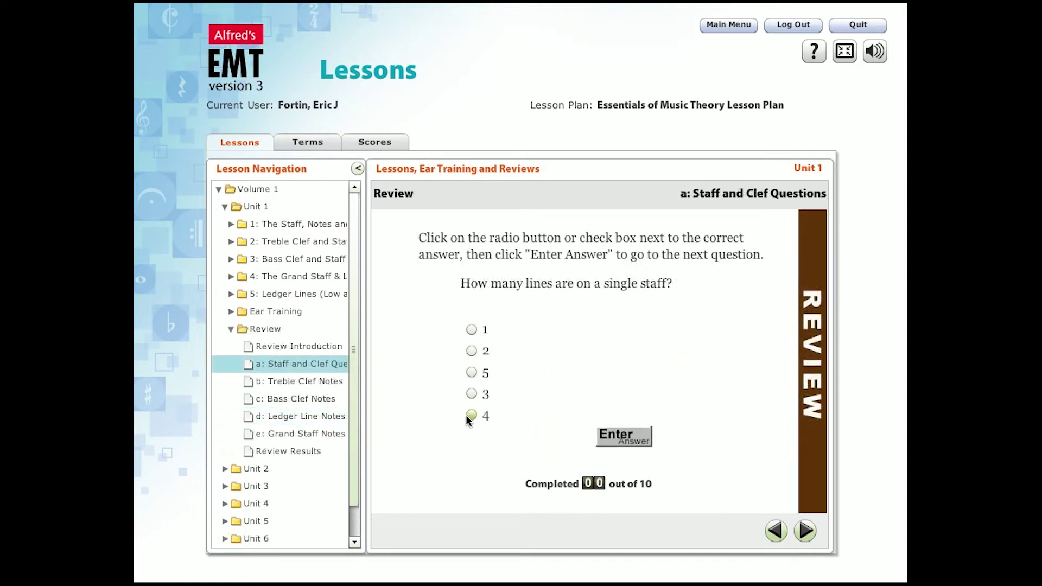
# Answer the first three Staff and Clef review questions: 5 staff lines, 4 staff spaces, and the 5th line at the top
pyautogui.click(471, 373)
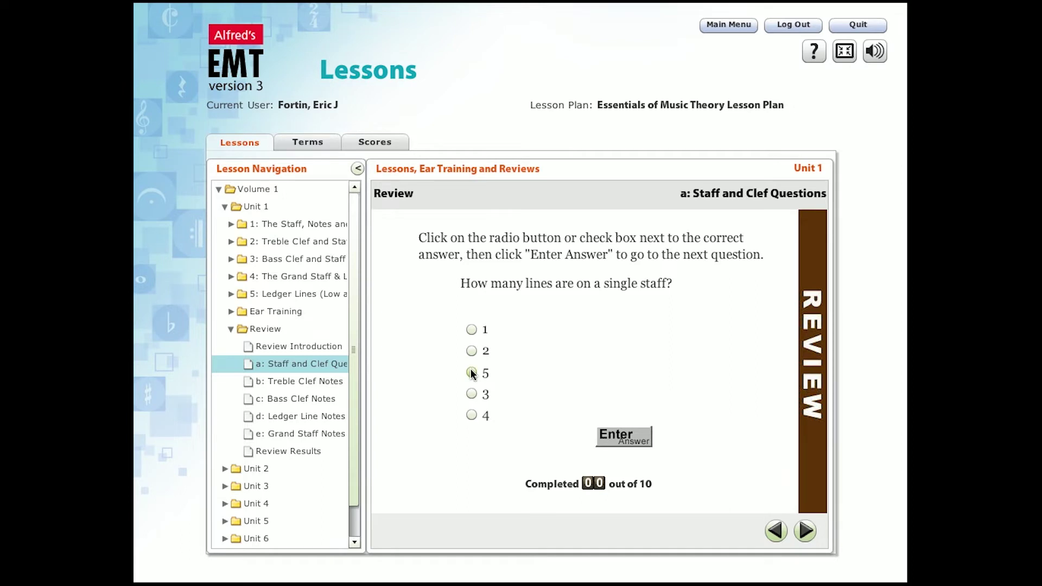
pyautogui.click(624, 437)
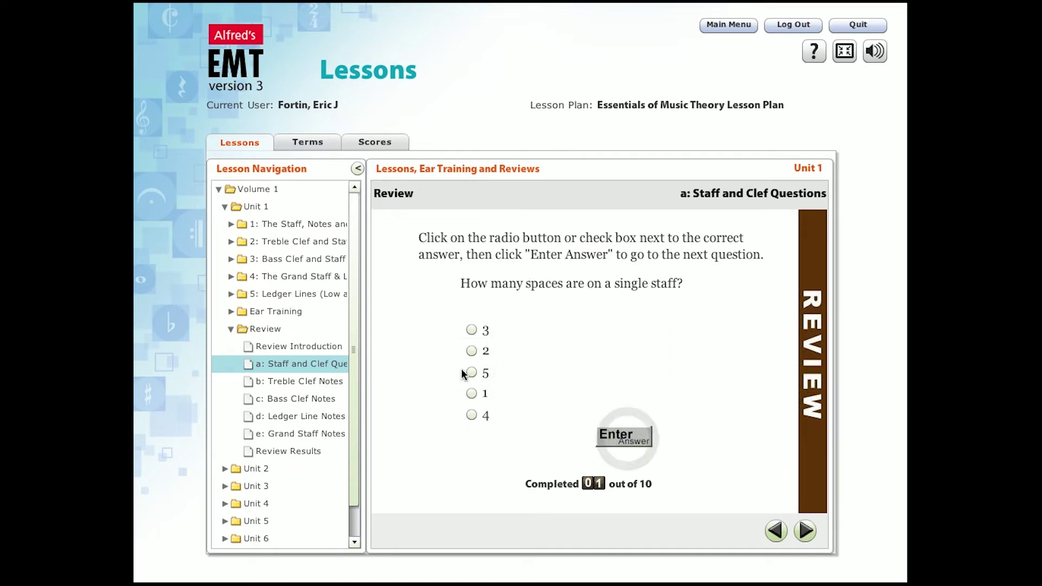
pyautogui.click(472, 415)
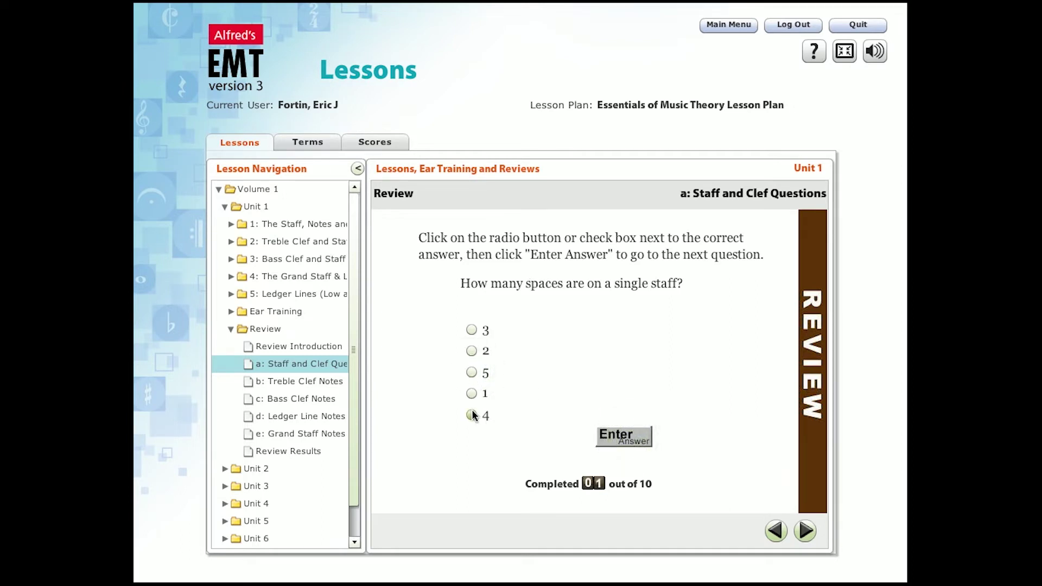
pyautogui.click(616, 438)
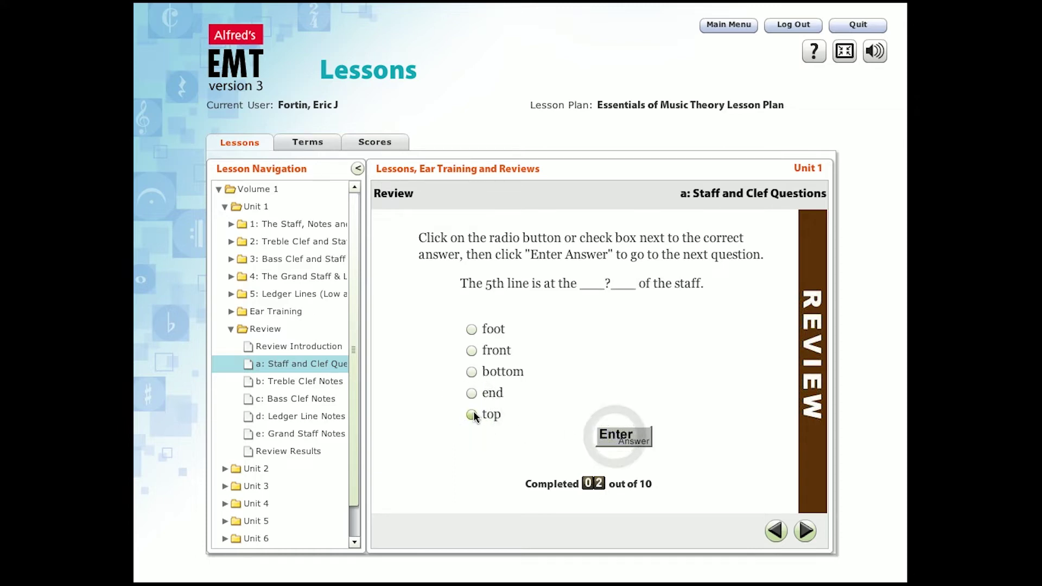
pyautogui.click(472, 415)
pyautogui.click(607, 434)
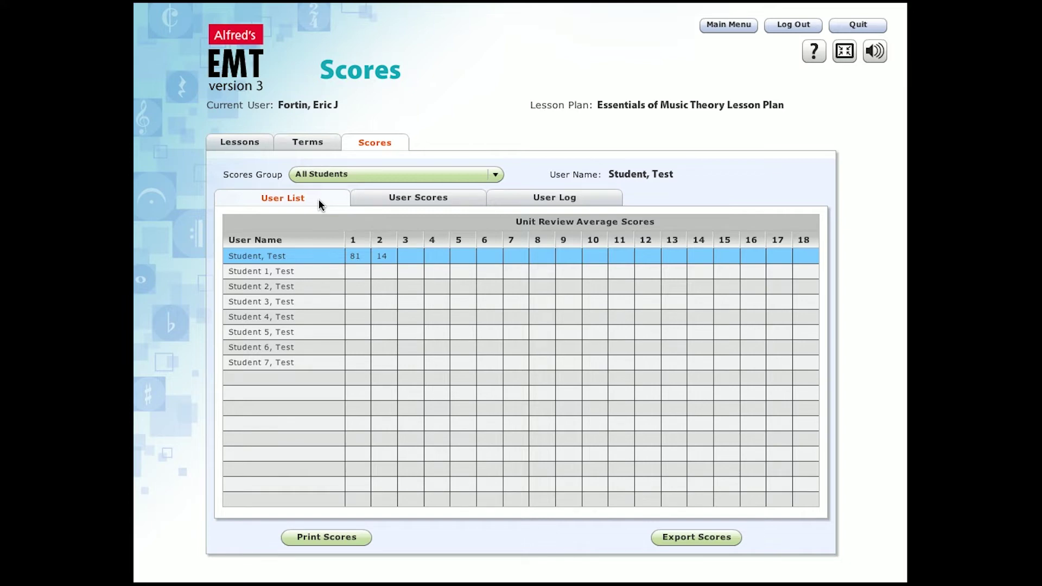
# Examine the selected student's individual review scores and the entries in their user log
pyautogui.click(378, 201)
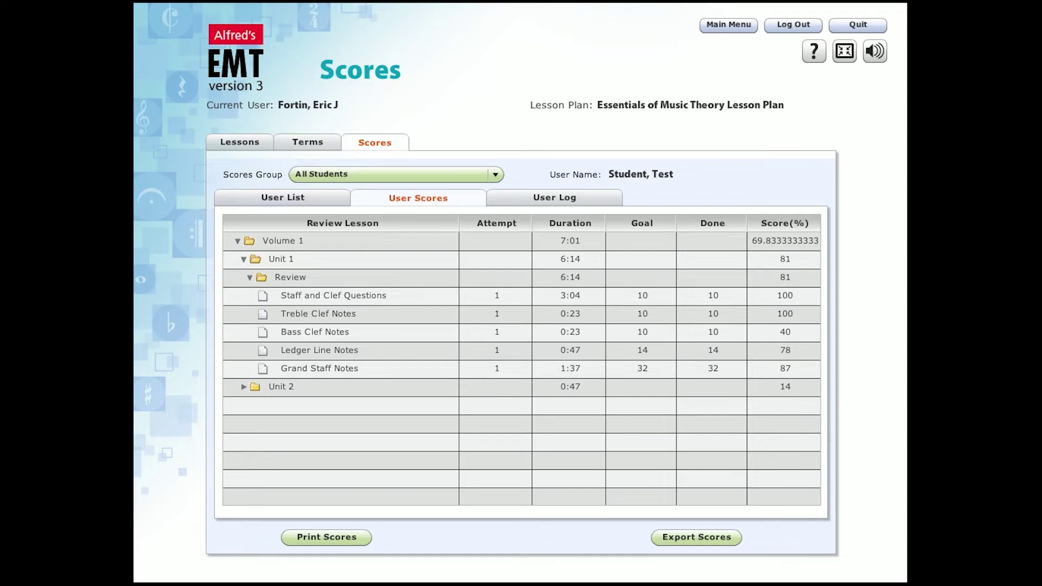
pyautogui.click(497, 198)
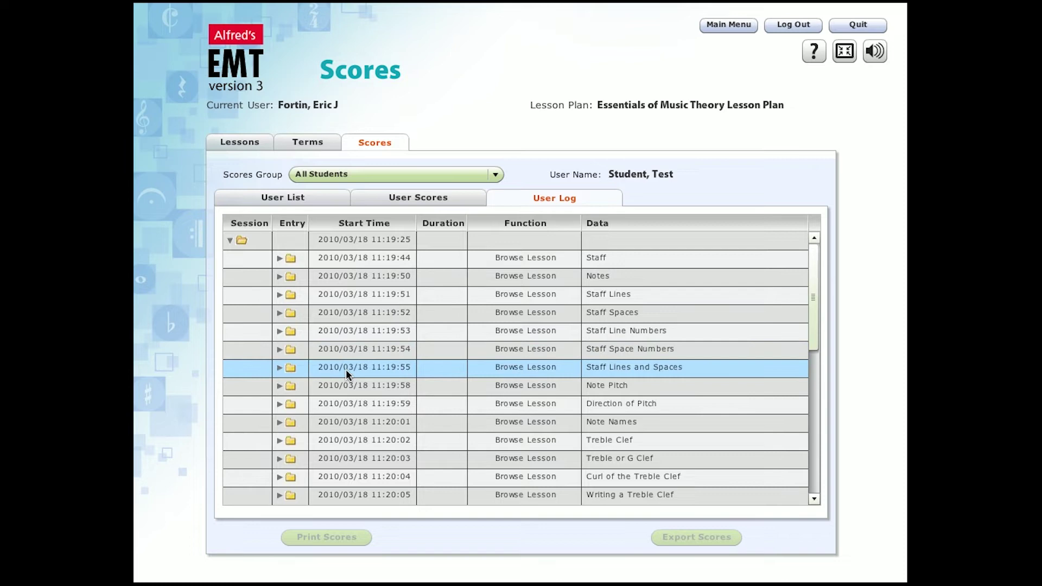
pyautogui.scroll(-5, 347, 376)
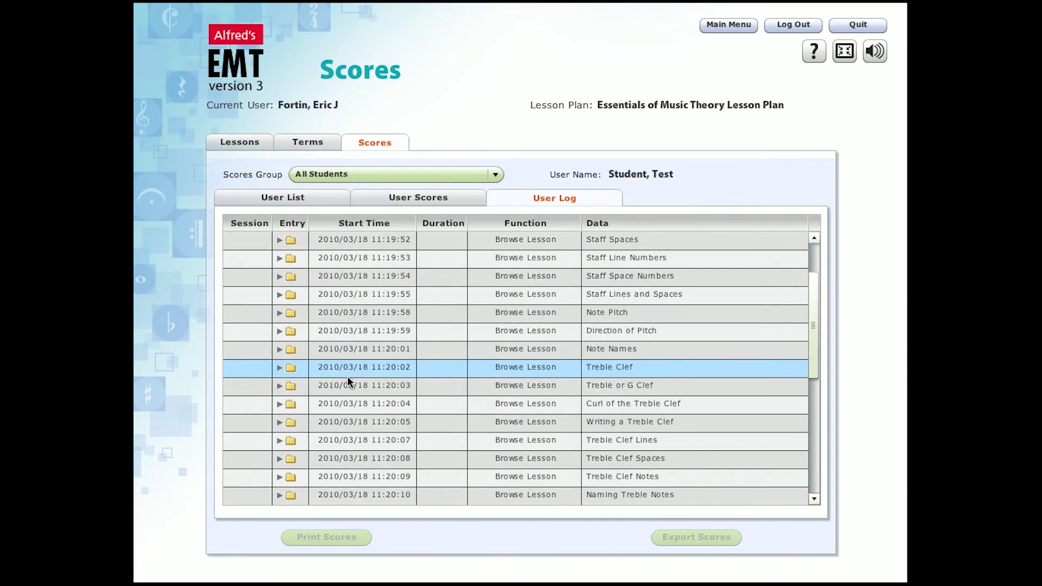
pyautogui.scroll(-2, 352, 369)
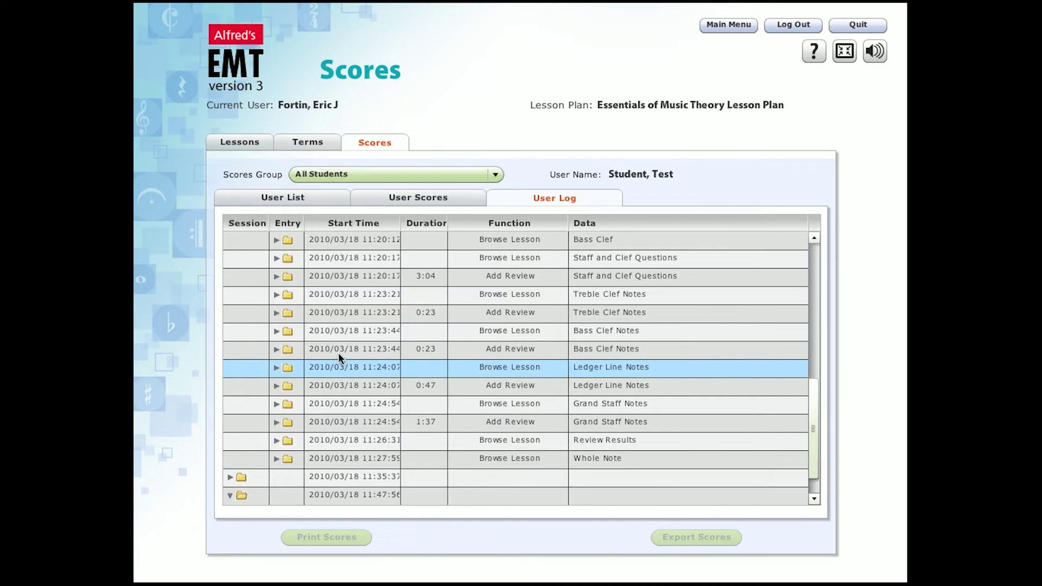
# Look up Arpeggio in the glossary of terms and play its spoken pronunciation and audio example
pyautogui.click(310, 145)
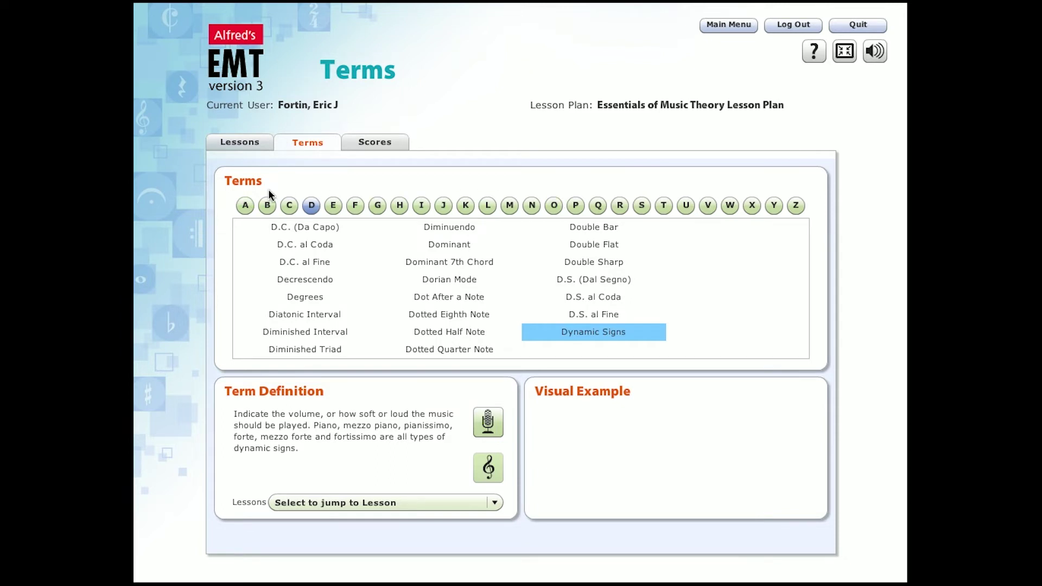
pyautogui.click(246, 205)
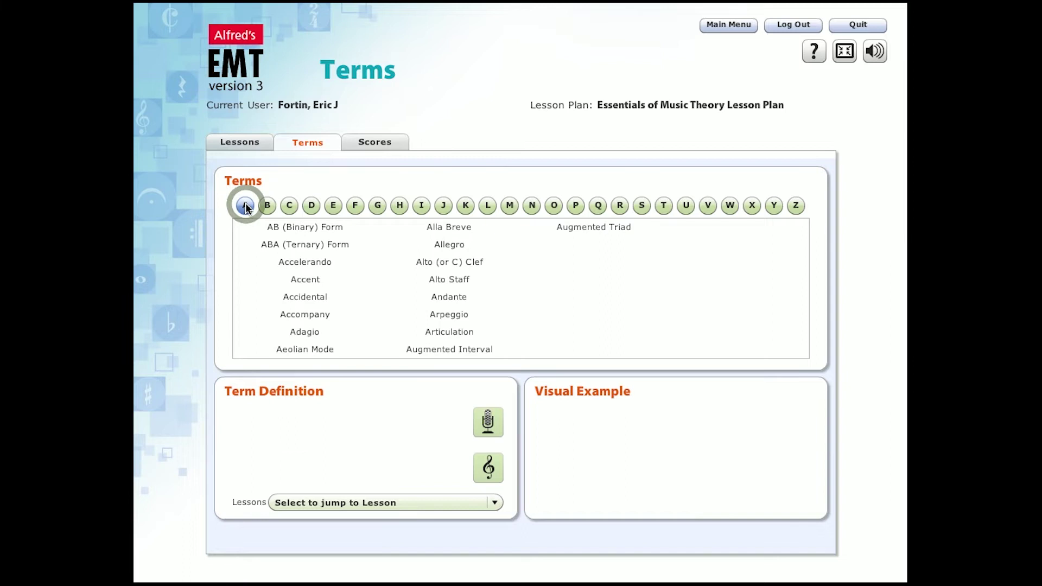
pyautogui.click(442, 317)
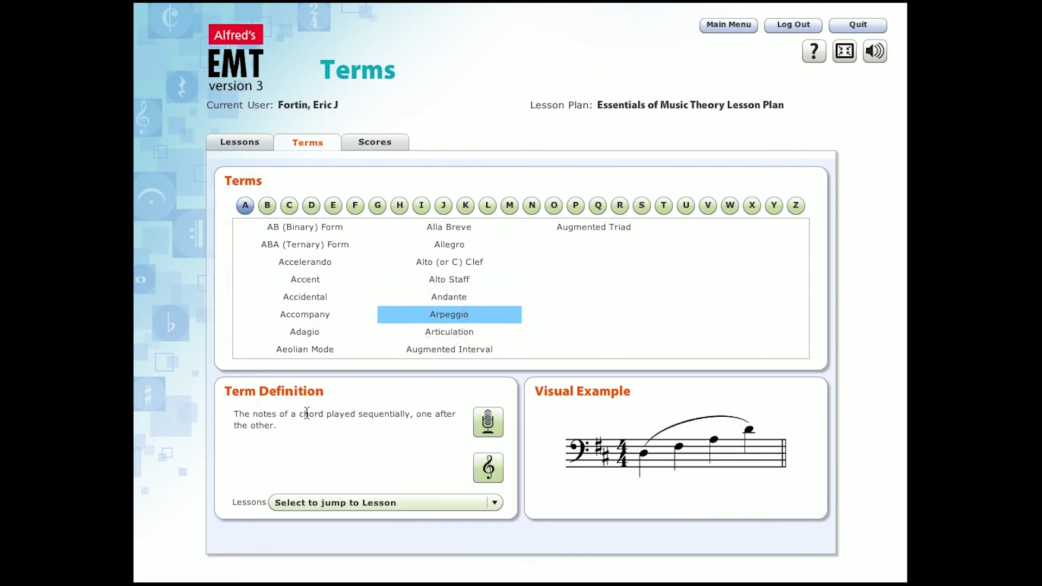
pyautogui.click(486, 421)
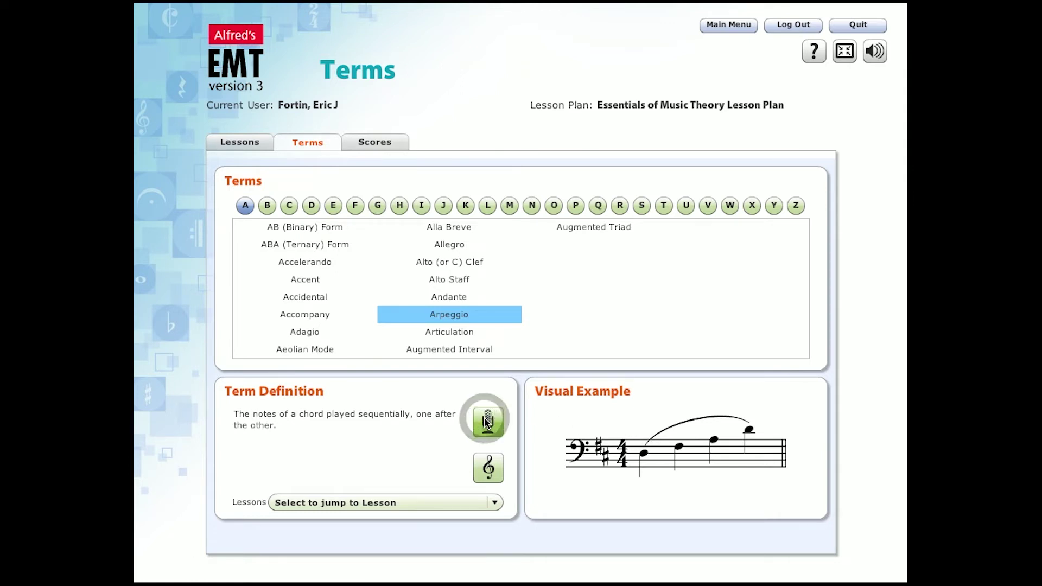
pyautogui.click(489, 468)
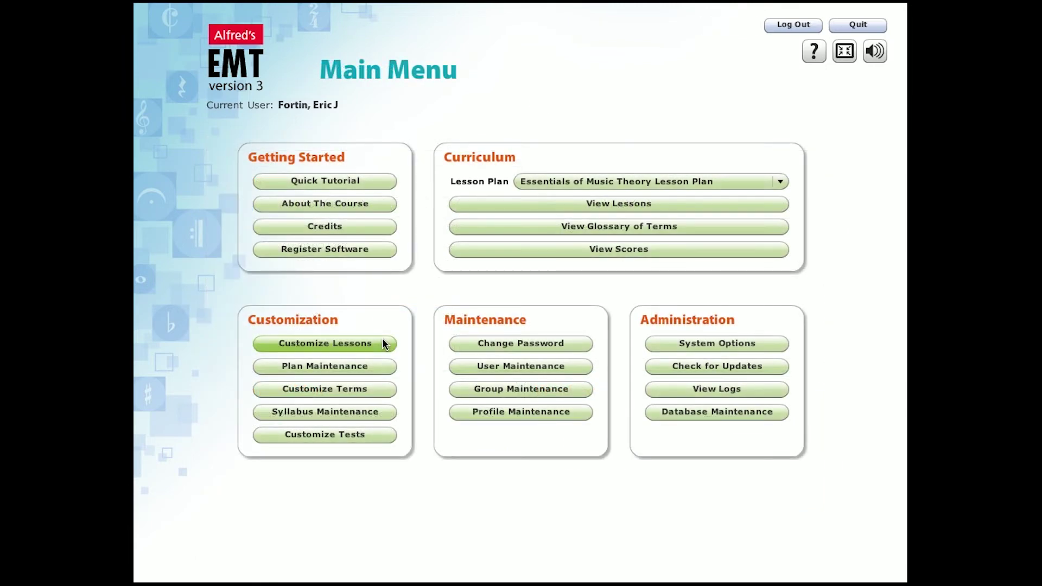
# Open Customize Lessons and look through the Image, Audio, Text and Review libraries
pyautogui.click(383, 340)
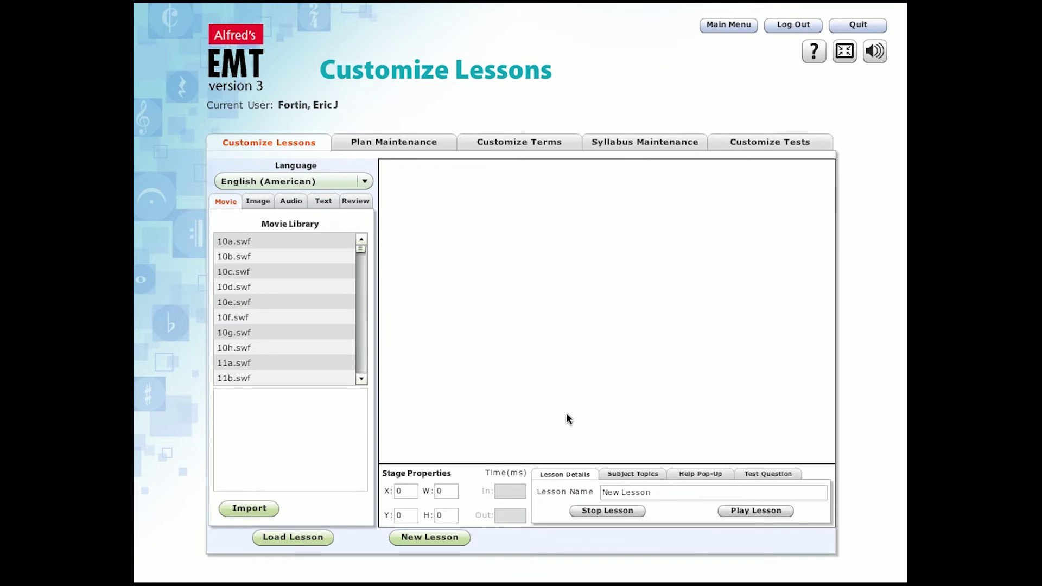
pyautogui.click(246, 201)
pyautogui.click(292, 201)
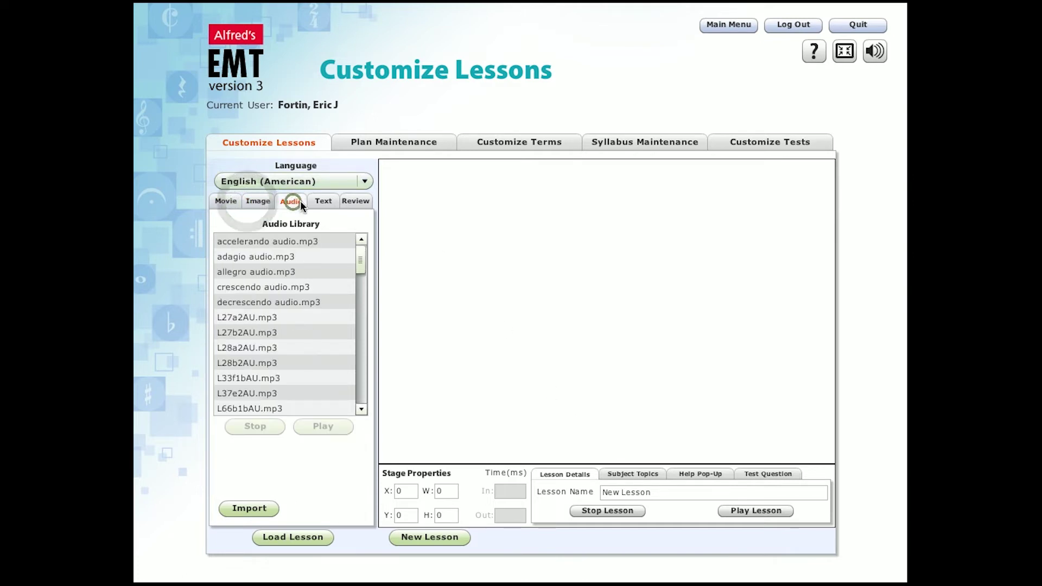
pyautogui.click(322, 201)
pyautogui.click(349, 201)
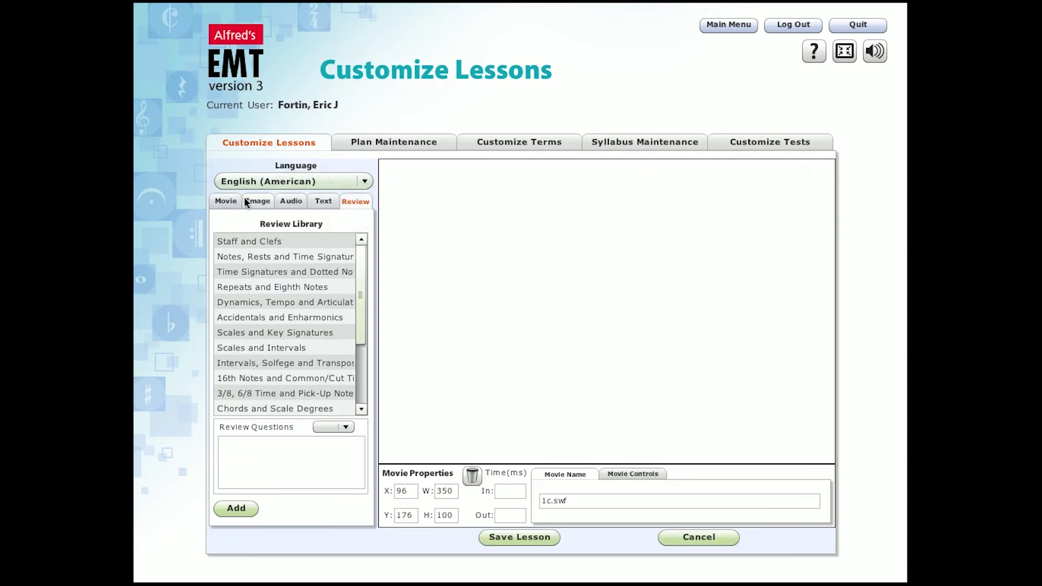
# Place the movie 1c.swf on the lesson stage at X 124, Y 203, and add library text 1c above it
pyautogui.click(232, 200)
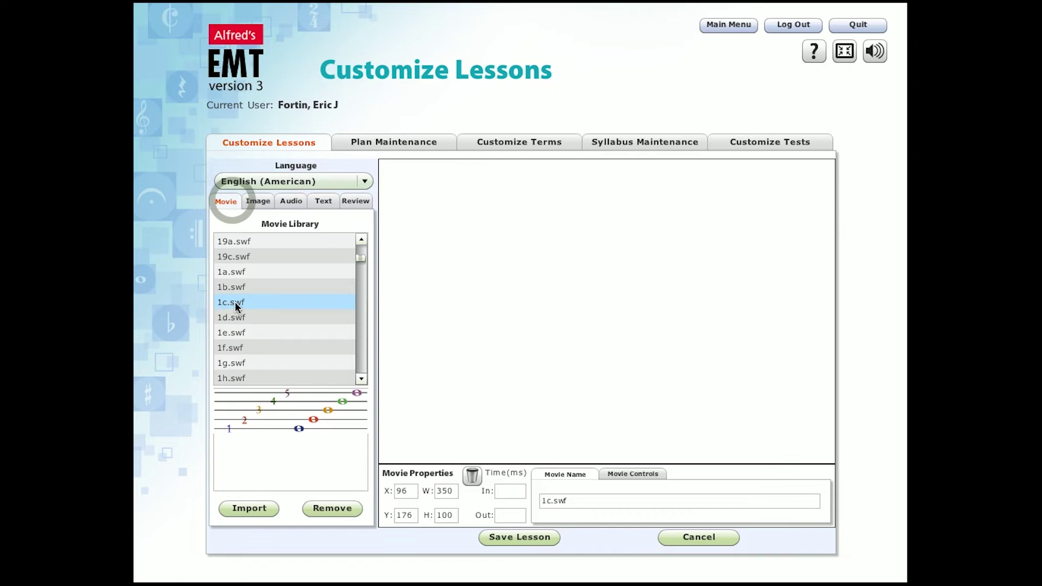
pyautogui.moveTo(237, 307); pyautogui.dragTo(499, 304)
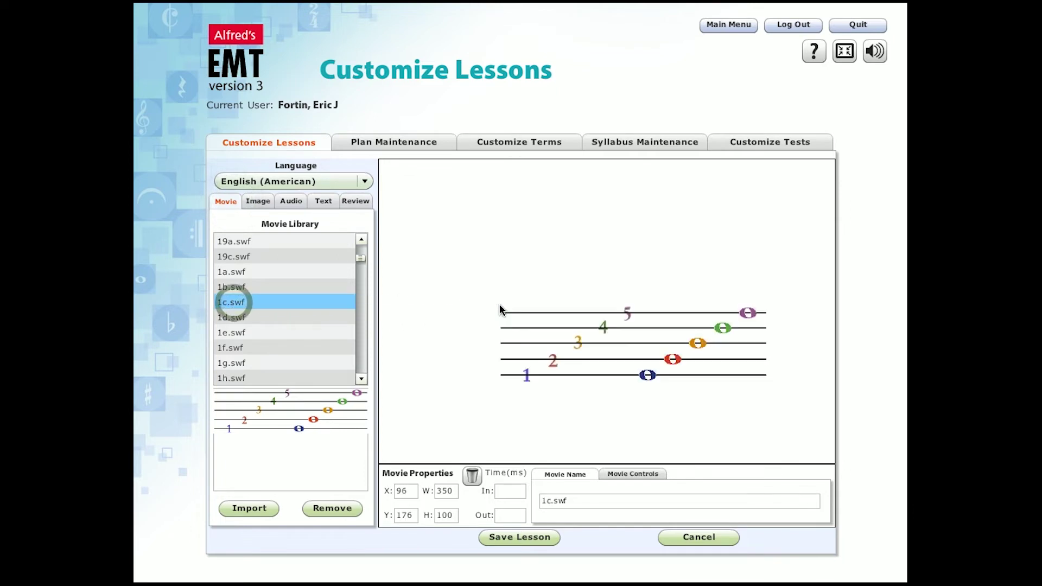
pyautogui.click(546, 309)
pyautogui.click(323, 201)
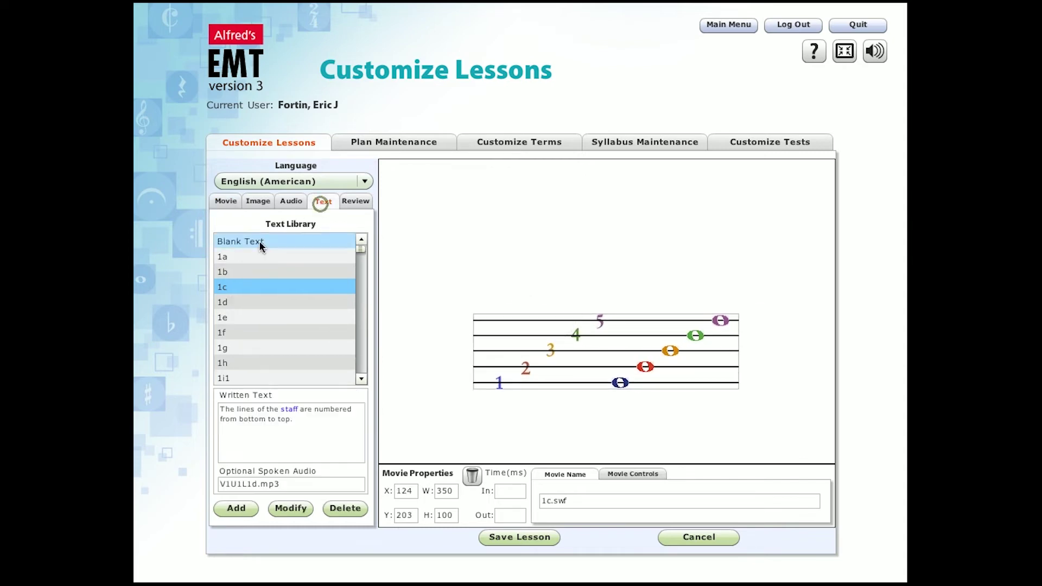
pyautogui.moveTo(225, 287); pyautogui.dragTo(423, 228)
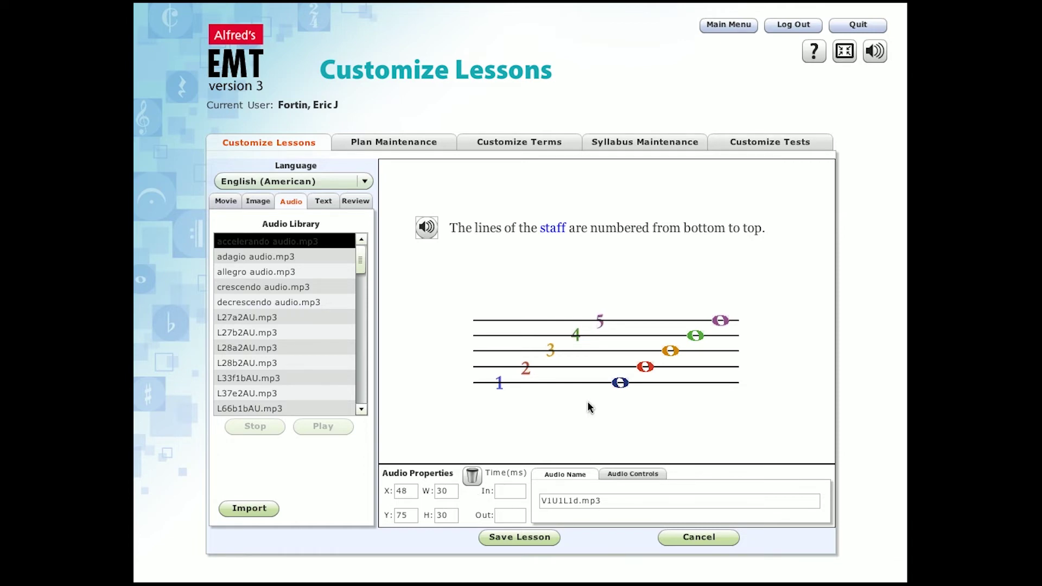
# Examine the modify form for the term Arpeggio with its definition and spoken-term import, cancel it, and view the form for adding a term
pyautogui.click(537, 143)
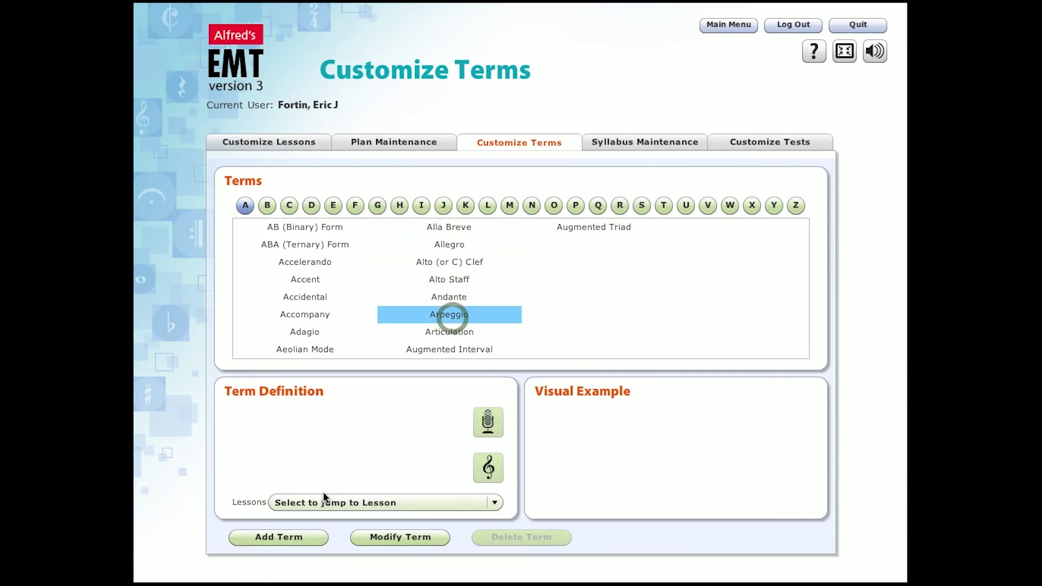
pyautogui.click(379, 540)
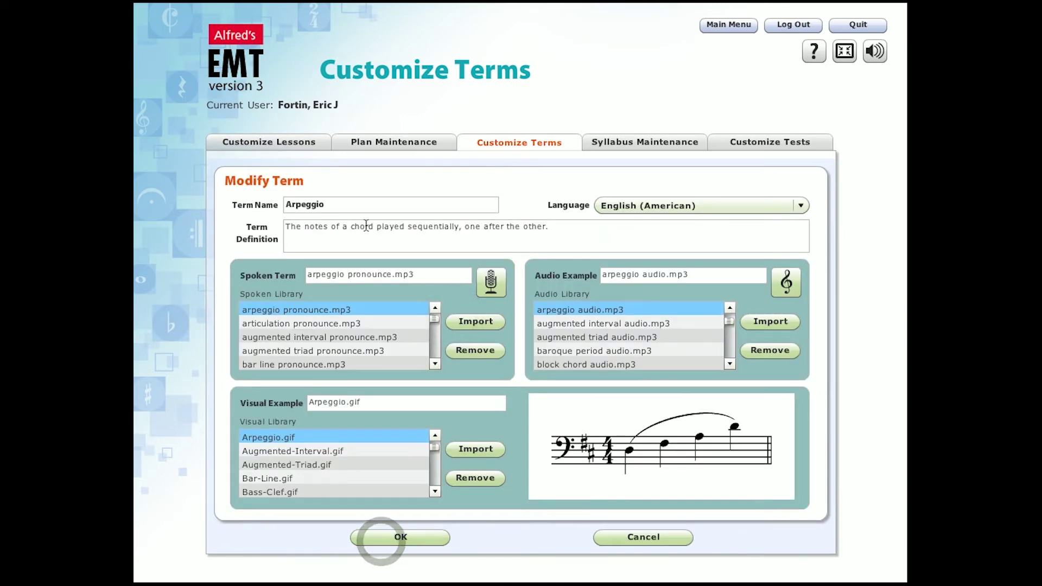
pyautogui.moveTo(366, 226); pyautogui.dragTo(461, 230)
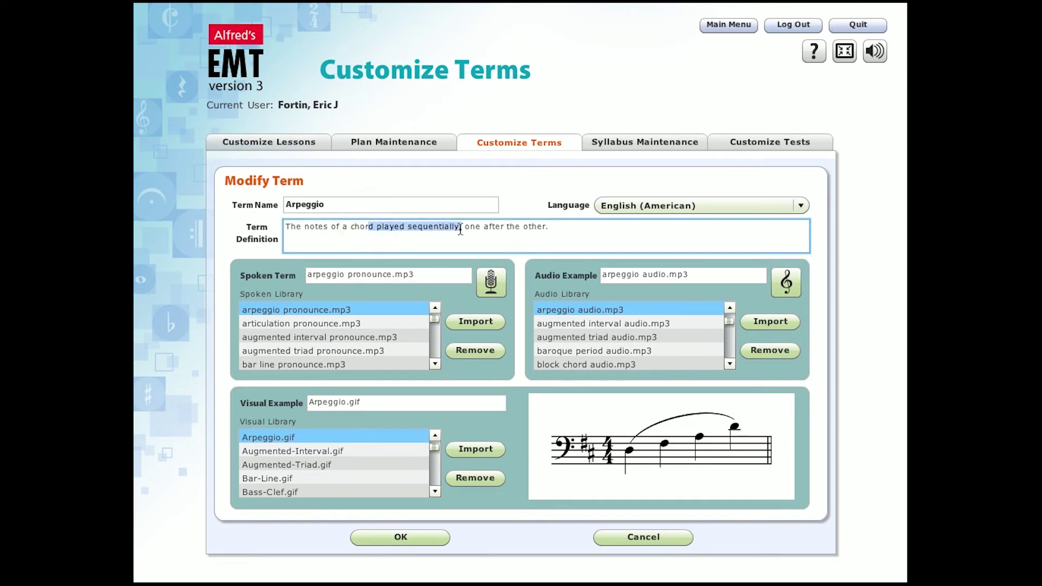
pyautogui.click(478, 323)
pyautogui.click(666, 540)
pyautogui.click(306, 543)
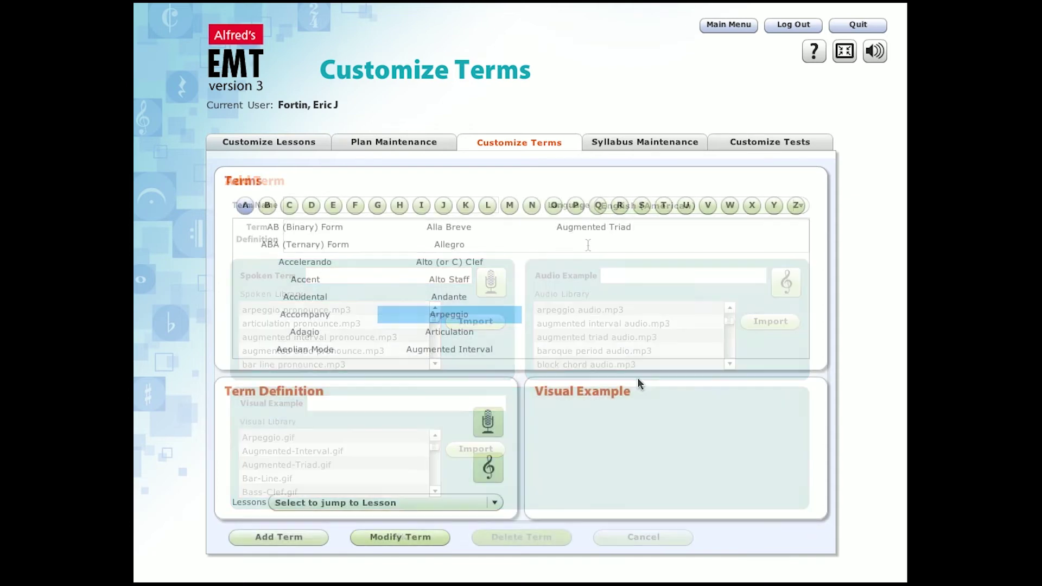
# Open the question selection for a new custom test and show Unit 1's Staff and Clef Questions
pyautogui.click(738, 142)
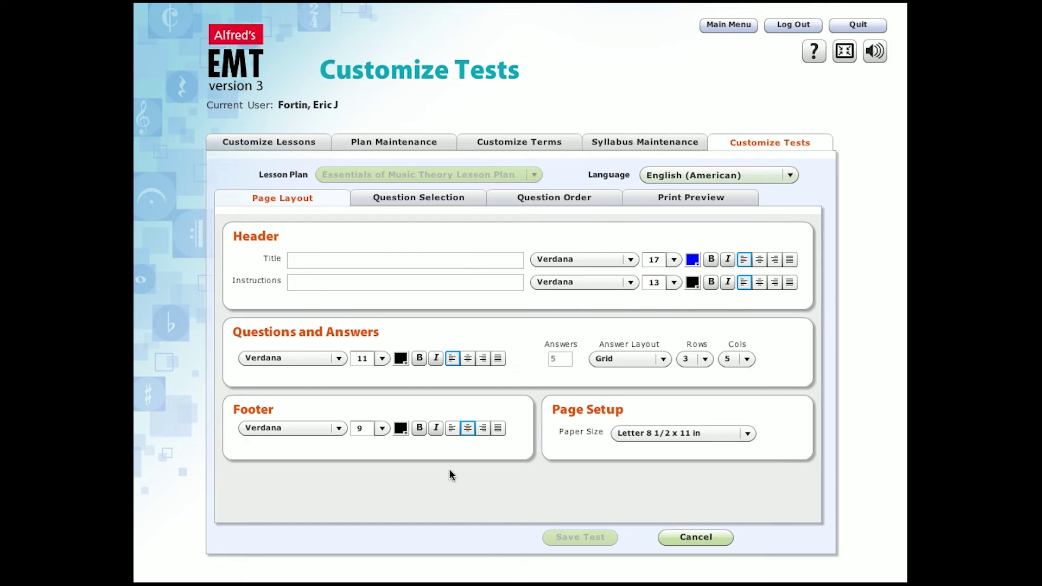
pyautogui.click(445, 192)
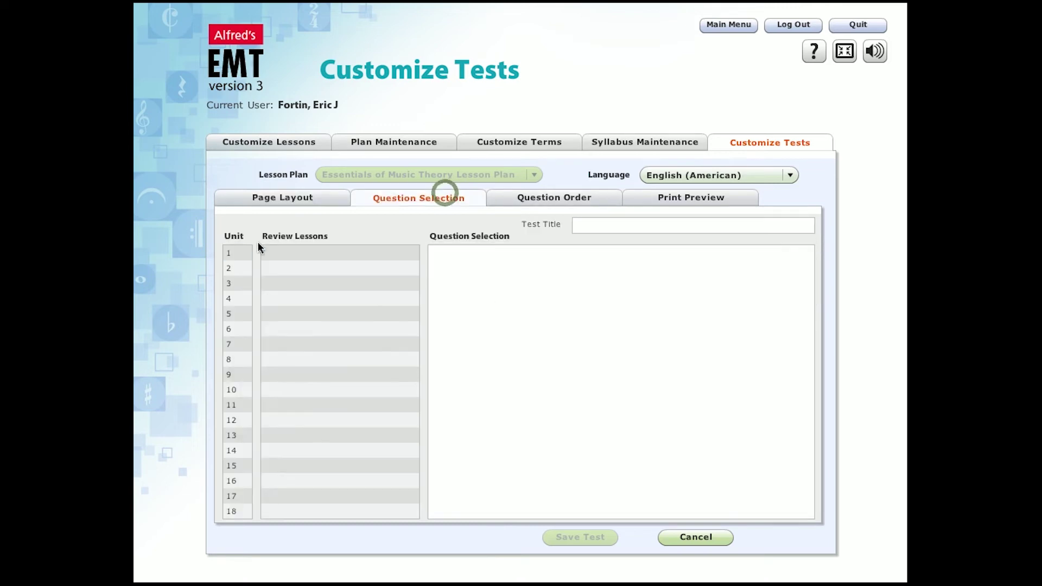
pyautogui.click(229, 255)
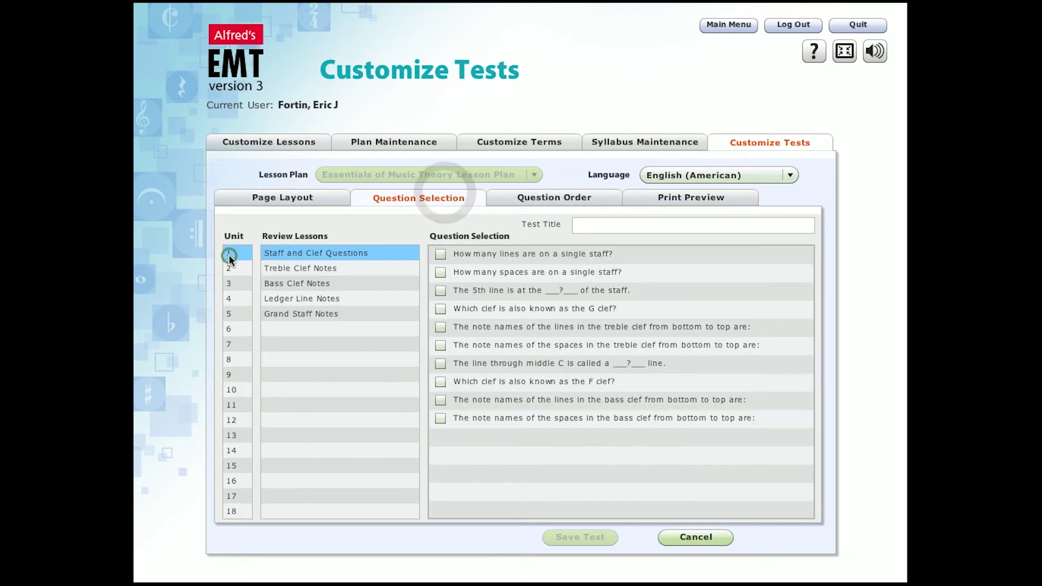
# Select the Unit 1 questions on the number of staff lines, the treble clef line note names, and the F clef's other name
pyautogui.click(440, 254)
pyautogui.click(440, 327)
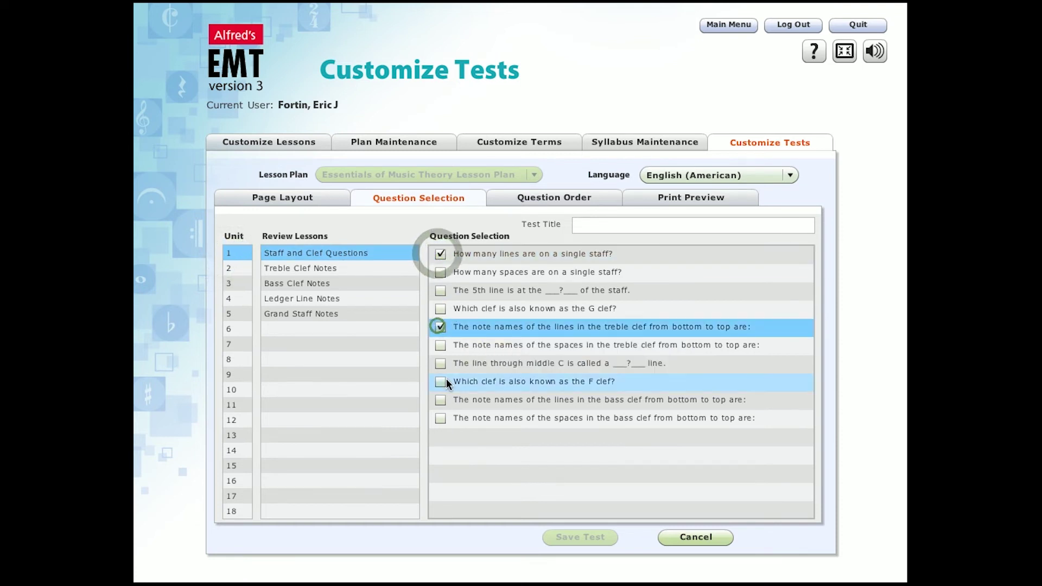
pyautogui.click(441, 381)
# Include six Bass Clef Notes exercises and three Grand Staff Notes exercises from Unit 1 in the custom test
pyautogui.click(319, 280)
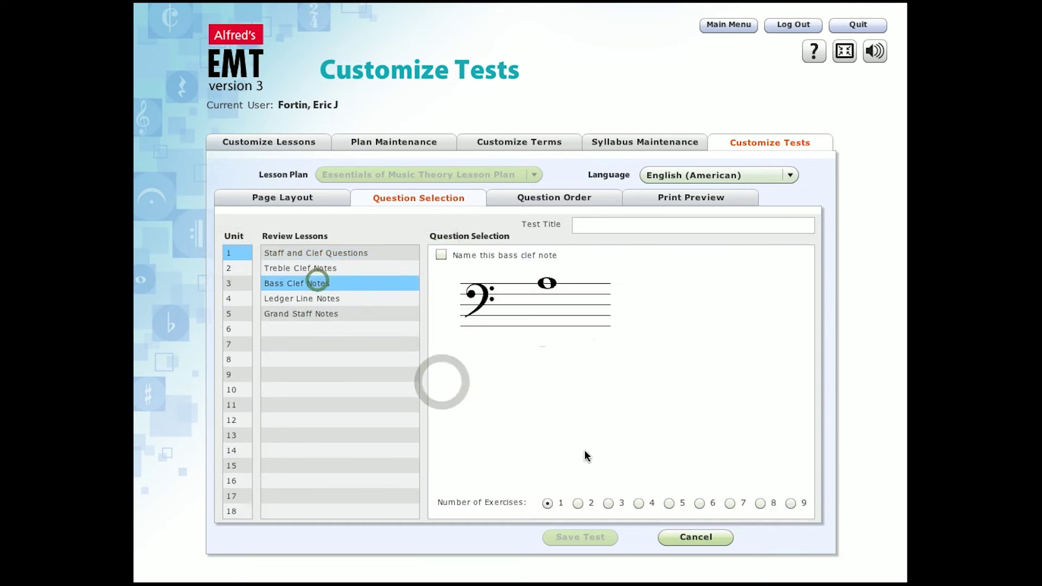
pyautogui.click(441, 254)
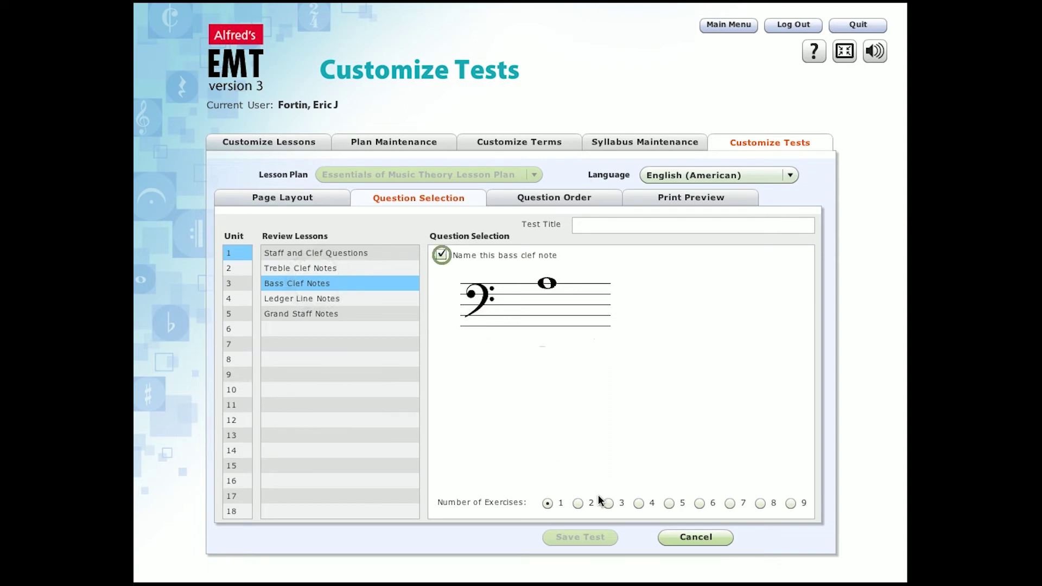
pyautogui.click(699, 503)
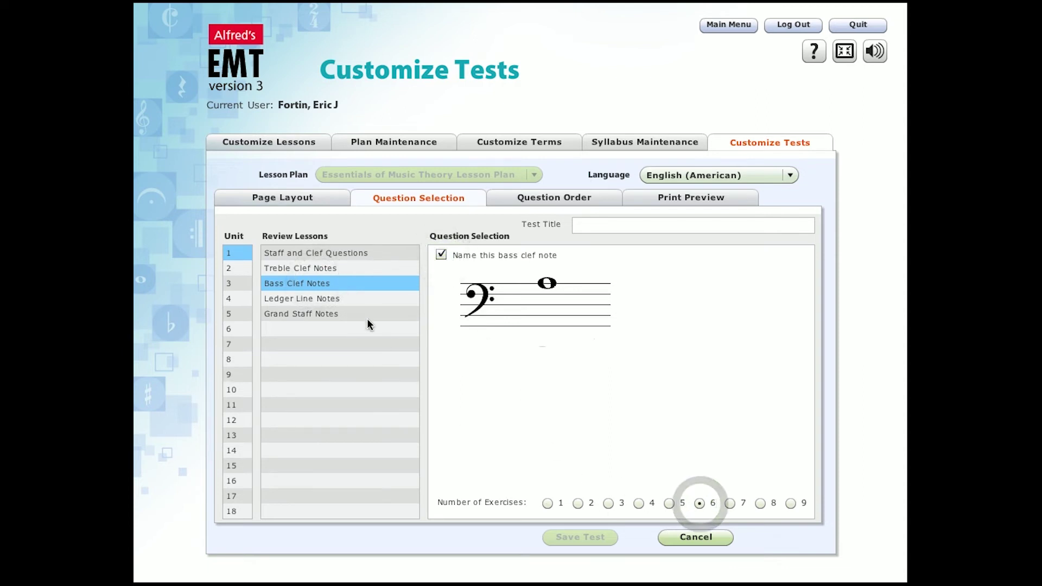
pyautogui.click(346, 314)
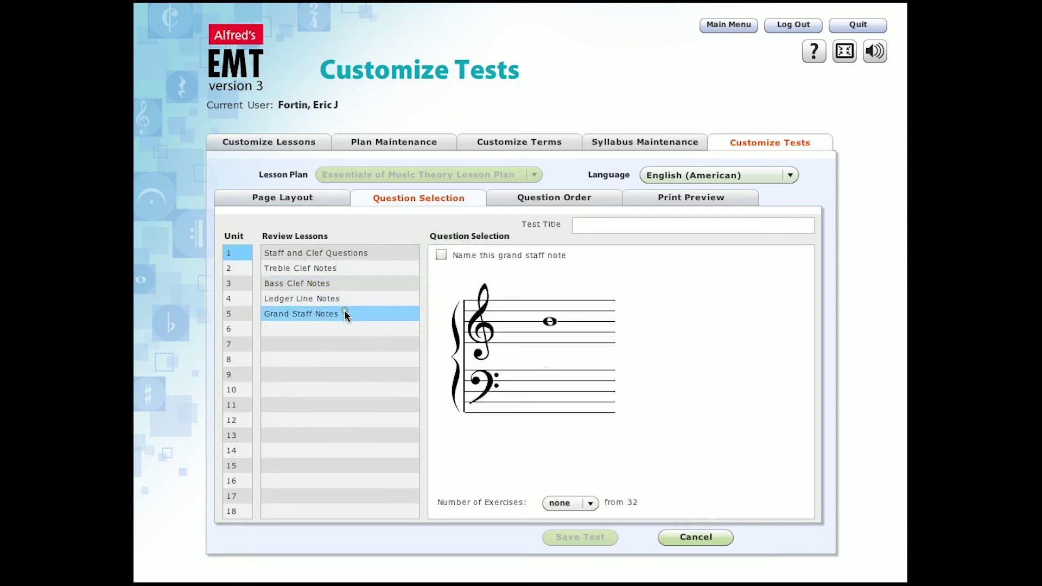
pyautogui.click(590, 504)
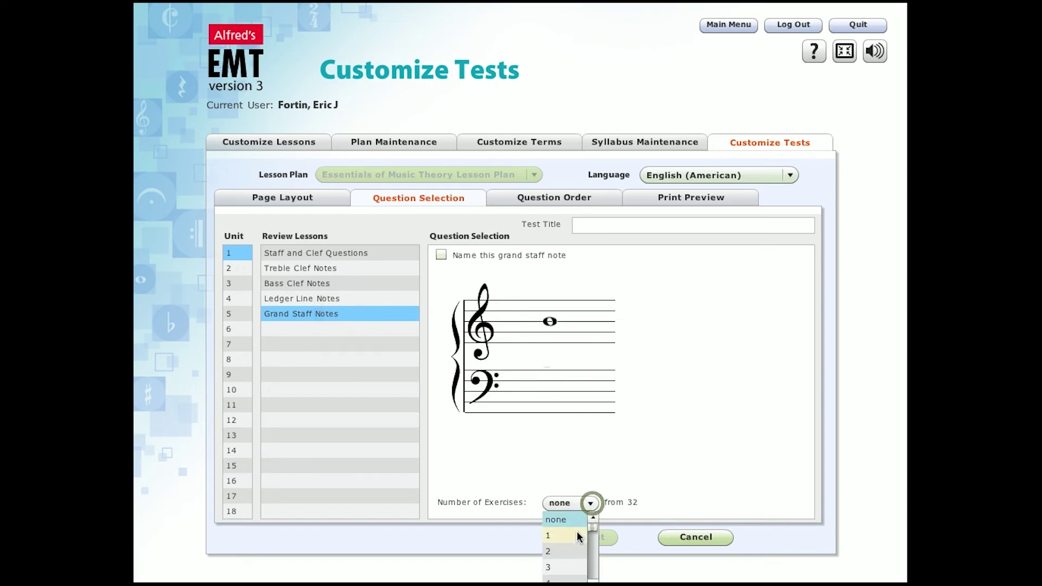
pyautogui.click(564, 565)
# In the question order, move the question "Which clef is also known as the F clef?" below the fourth bass clef note question
pyautogui.click(561, 200)
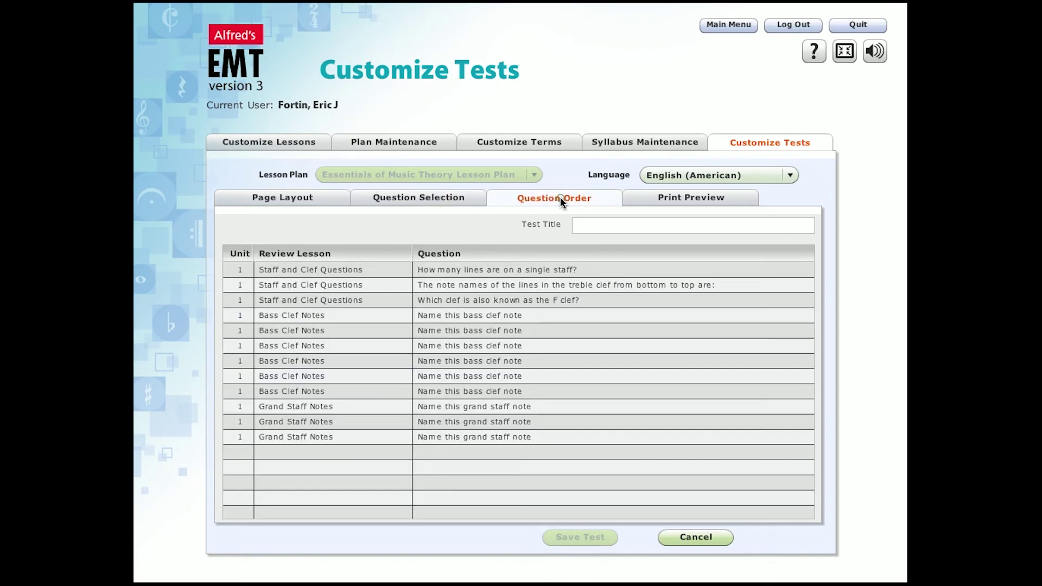
pyautogui.click(336, 301)
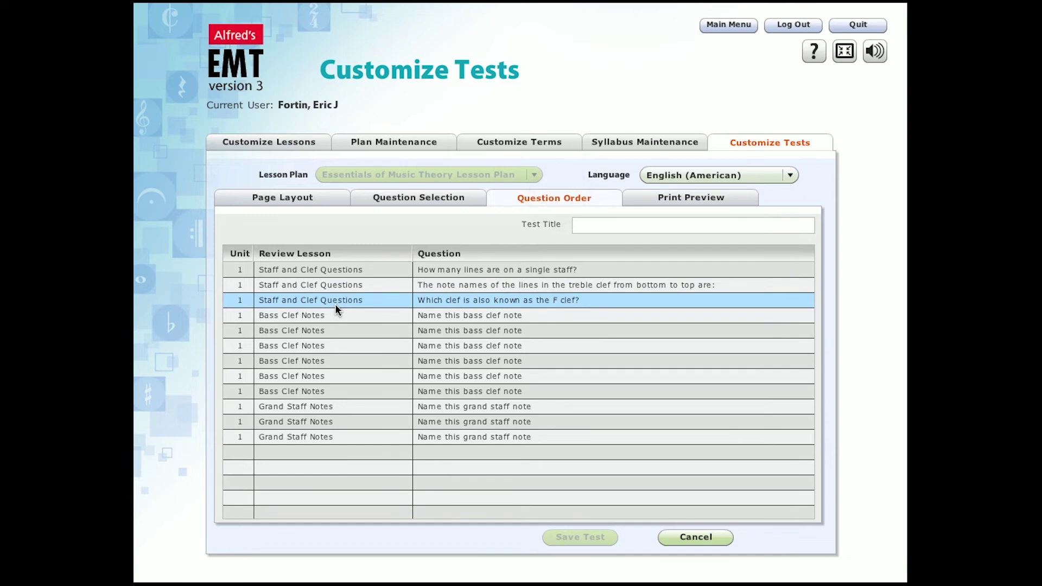
pyautogui.moveTo(335, 302)
pyautogui.mouseDown()
pyautogui.moveTo(315, 350)
pyautogui.moveTo(317, 386)
pyautogui.moveTo(326, 314)
pyautogui.mouseUp()
pyautogui.click(315, 378)
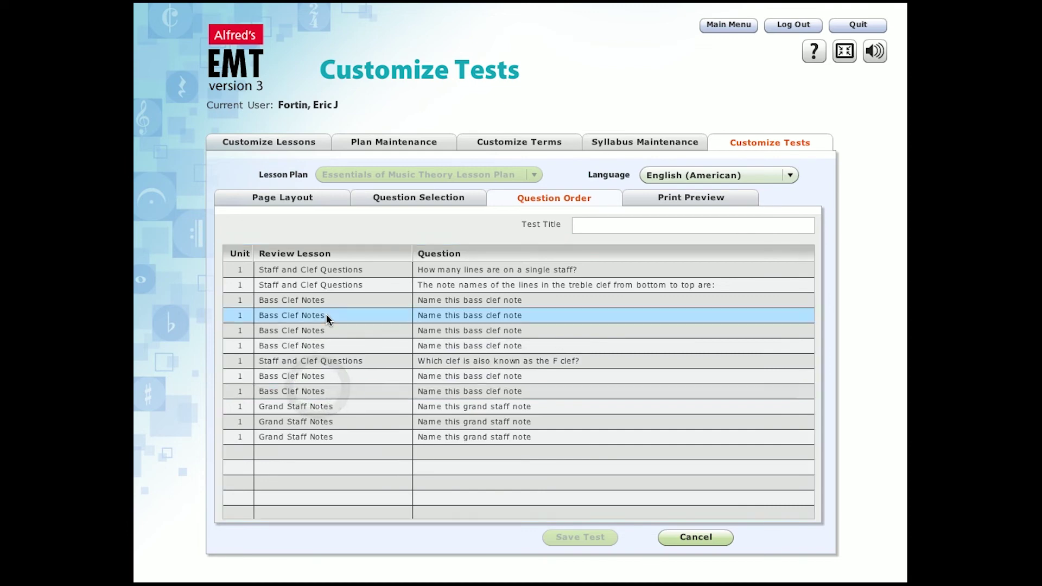
# Preview the printed test and look through all its pages down to the answer key
pyautogui.click(687, 199)
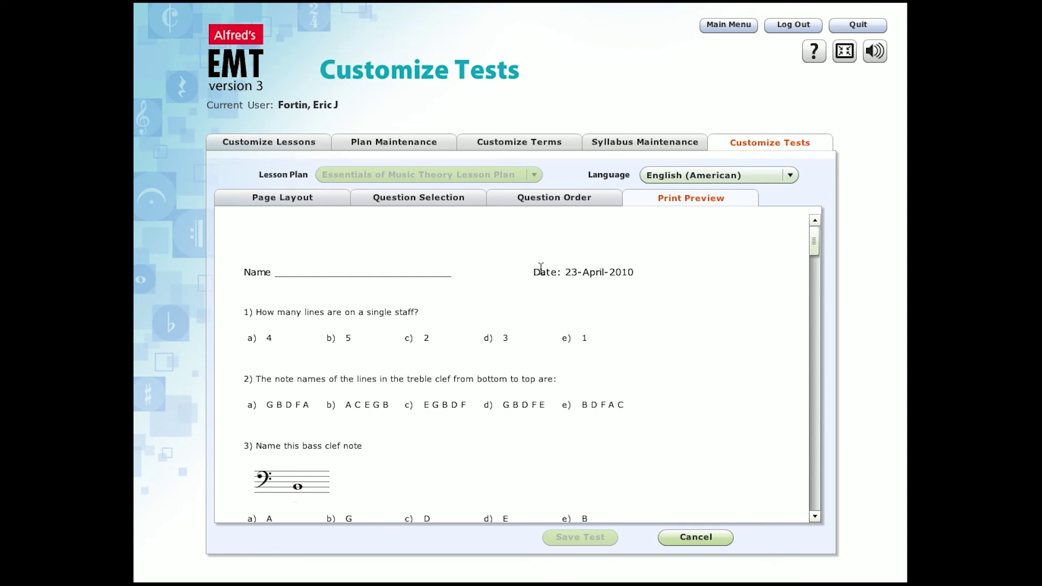
pyautogui.scroll(-10, 542, 268)
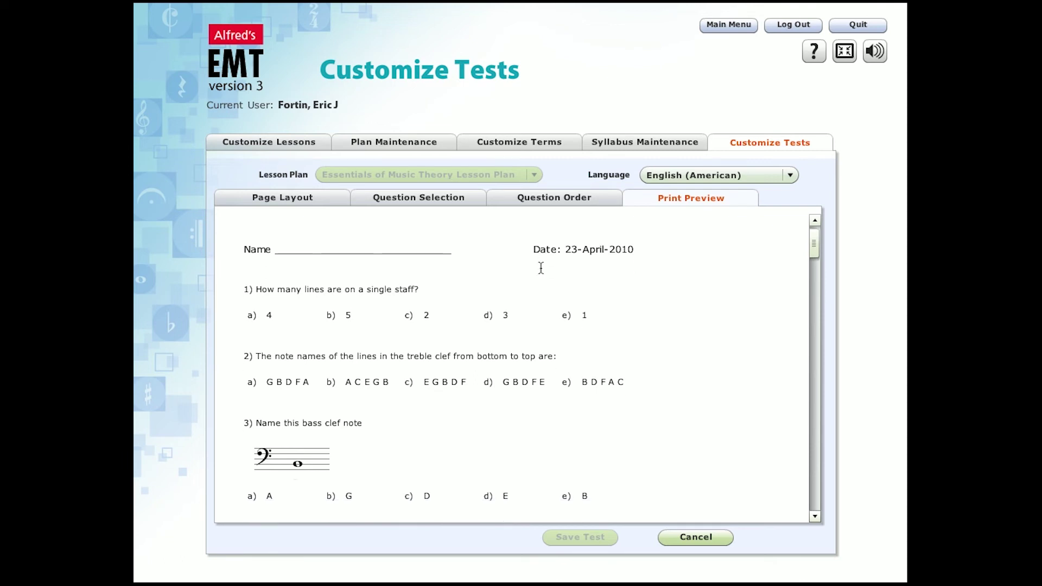
pyautogui.scroll(-10, 543, 268)
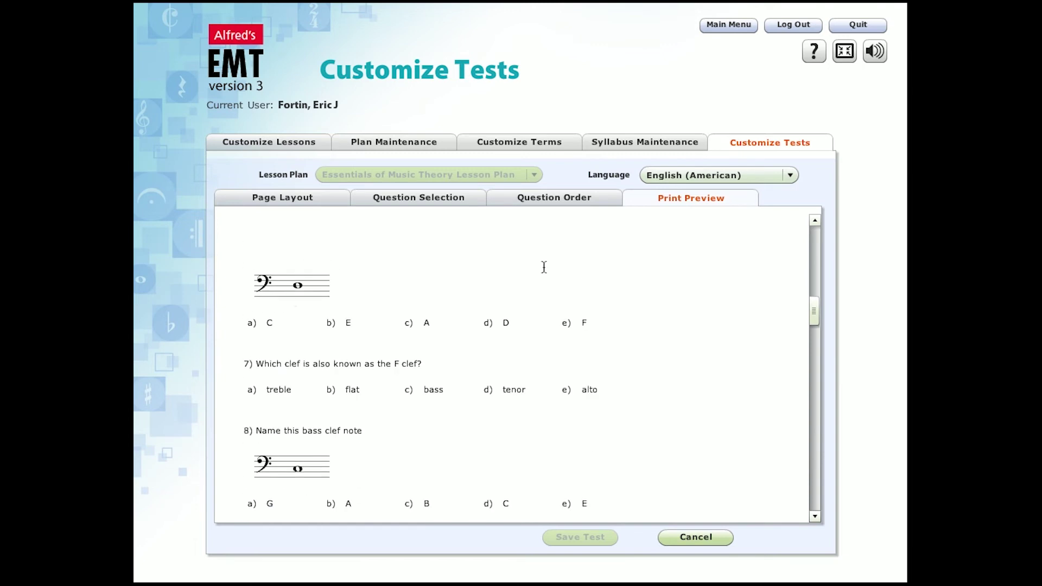
pyautogui.scroll(-12, 533, 276)
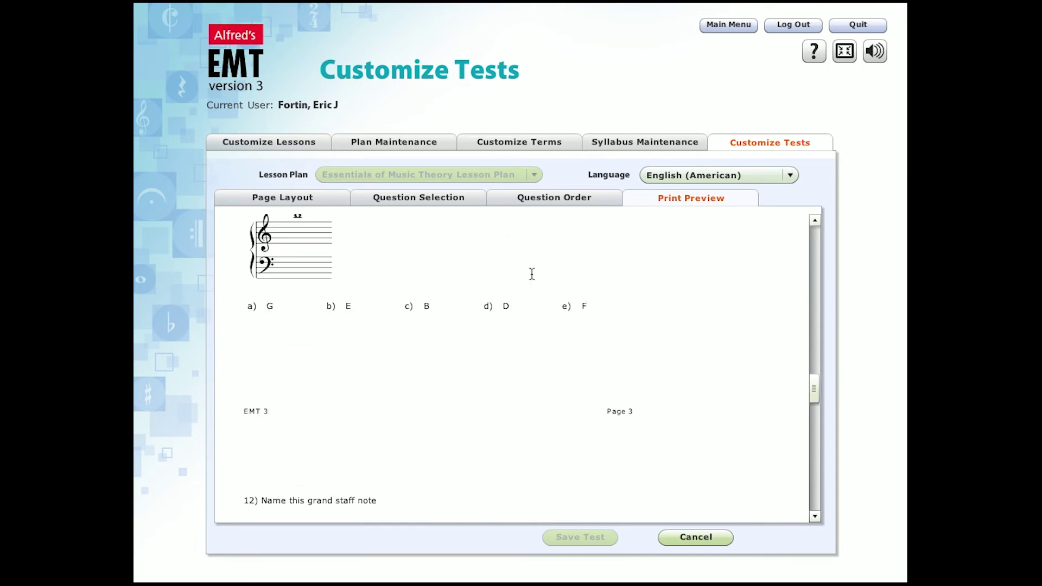
pyautogui.scroll(-6, 530, 277)
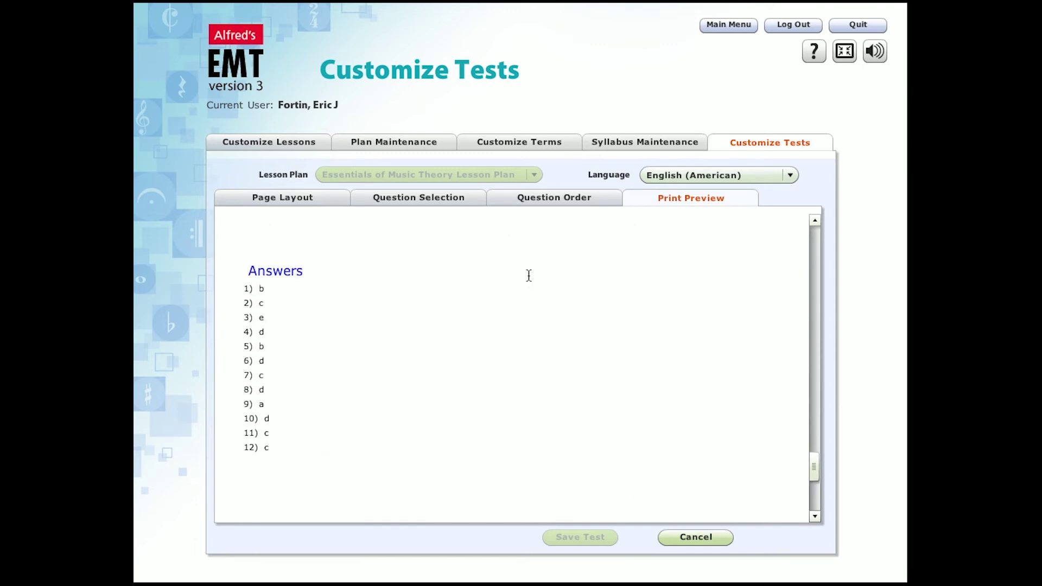
pyautogui.scroll(3, 530, 274)
pyautogui.scroll(-1, 529, 273)
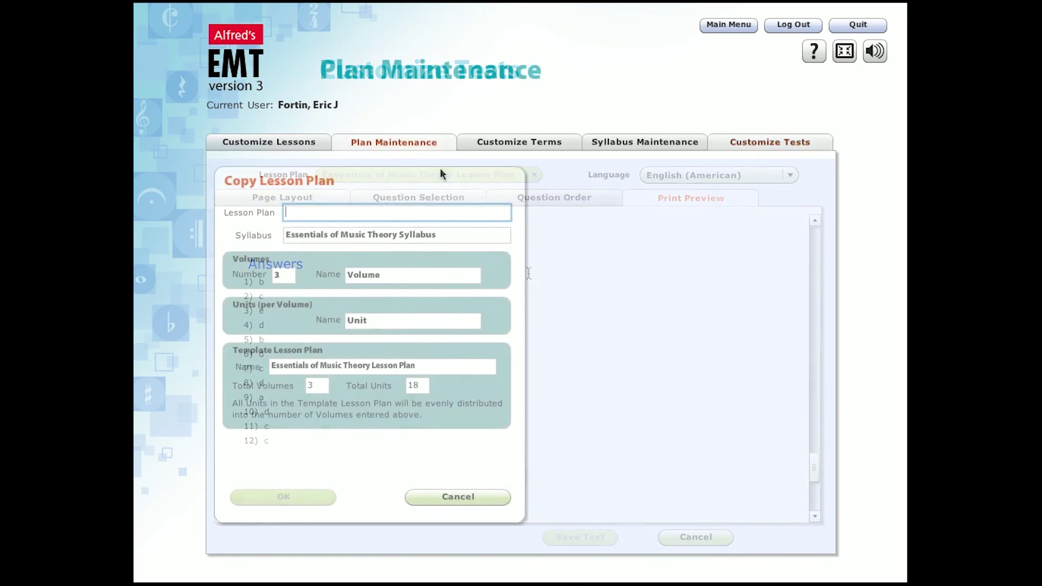
# Set up the lesson plan copy as New Lesson Plan, with 4 volumes named Terms and units named Weeks
pyautogui.write('New Lesson Plan')
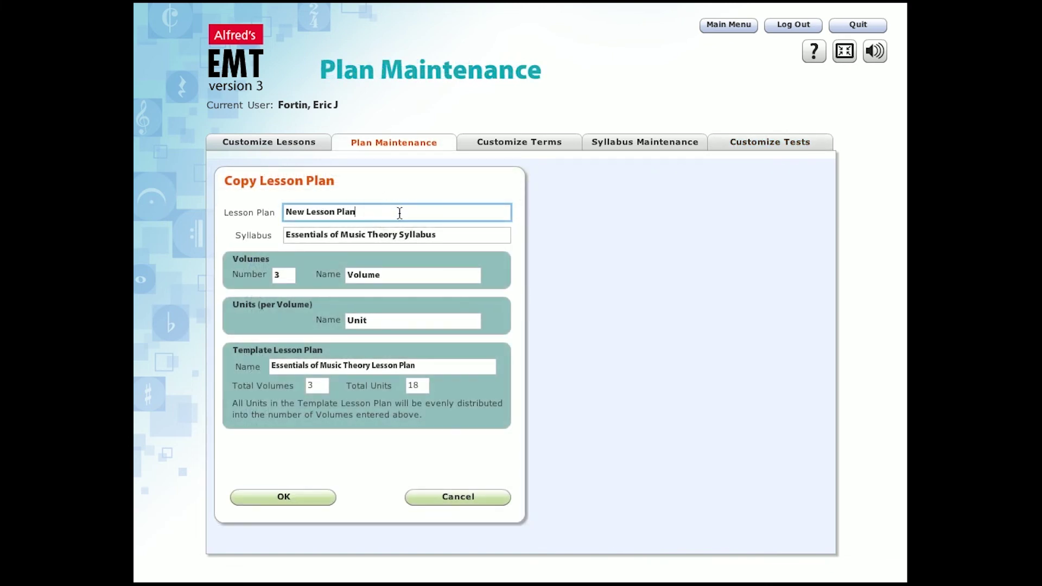
pyautogui.doubleClick(375, 276)
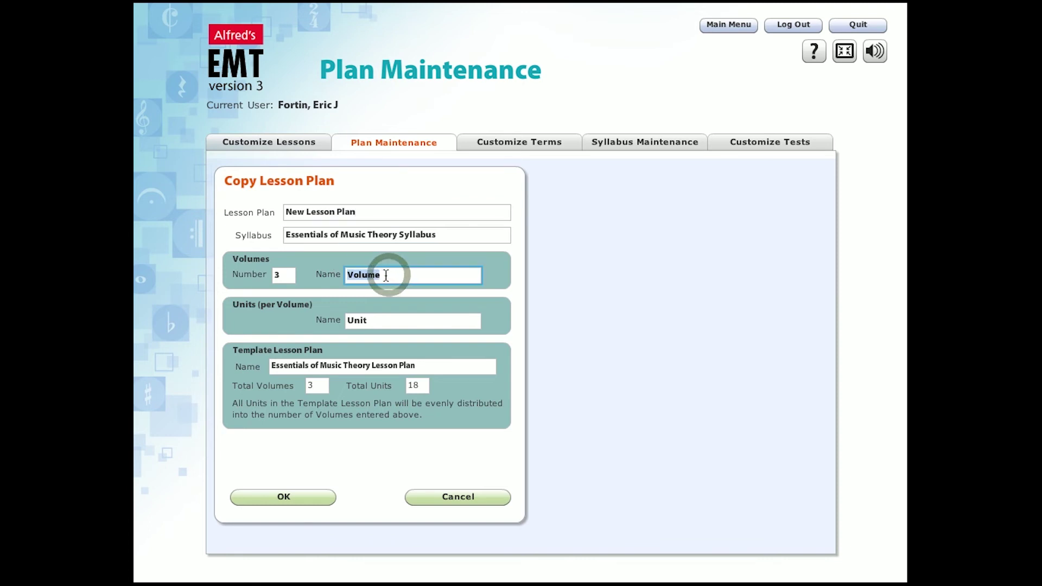
pyautogui.write('Tern')
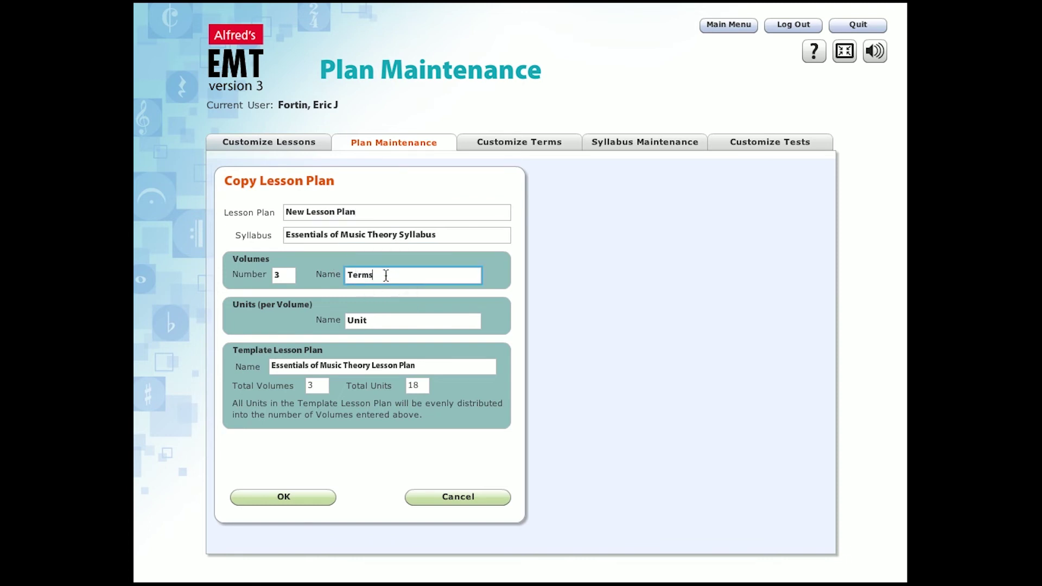
pyautogui.write('Weeks')
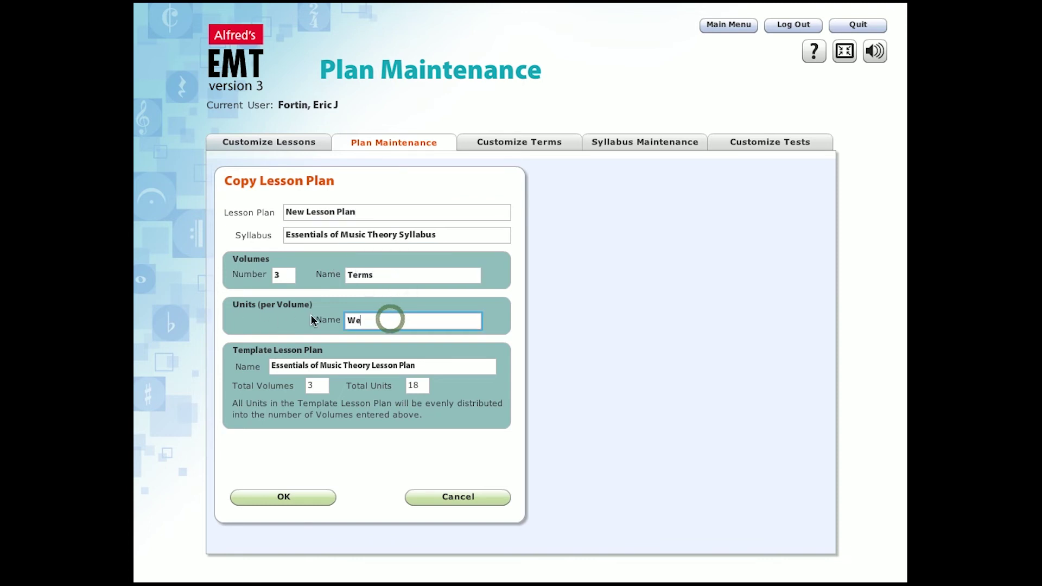
pyautogui.click(279, 276)
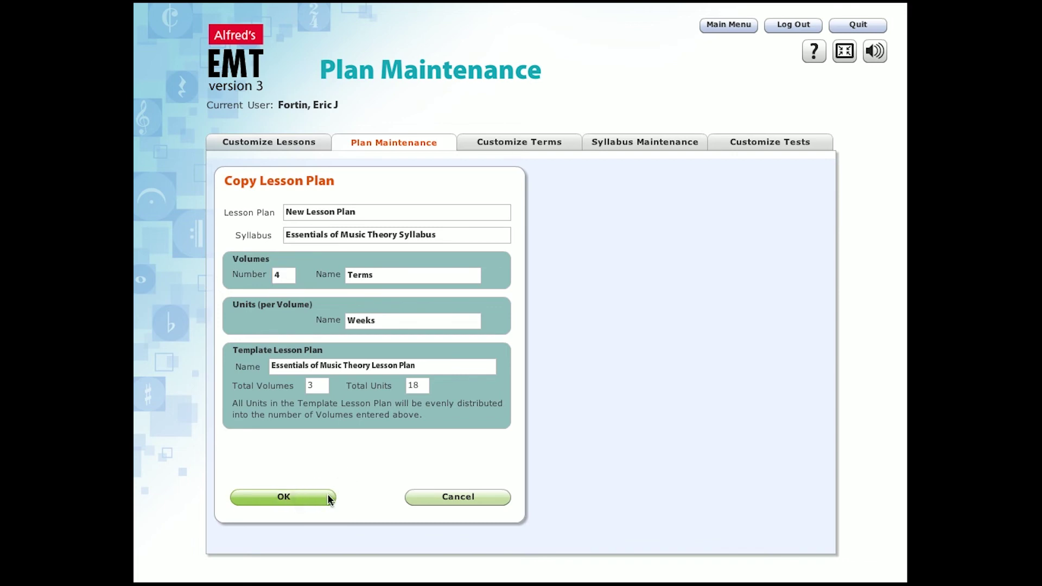
# Choose New Lesson Plan as the curriculum from the Main Menu, open its lessons, and check the Terms 1 folder in the lesson navigation
pyautogui.click(729, 25)
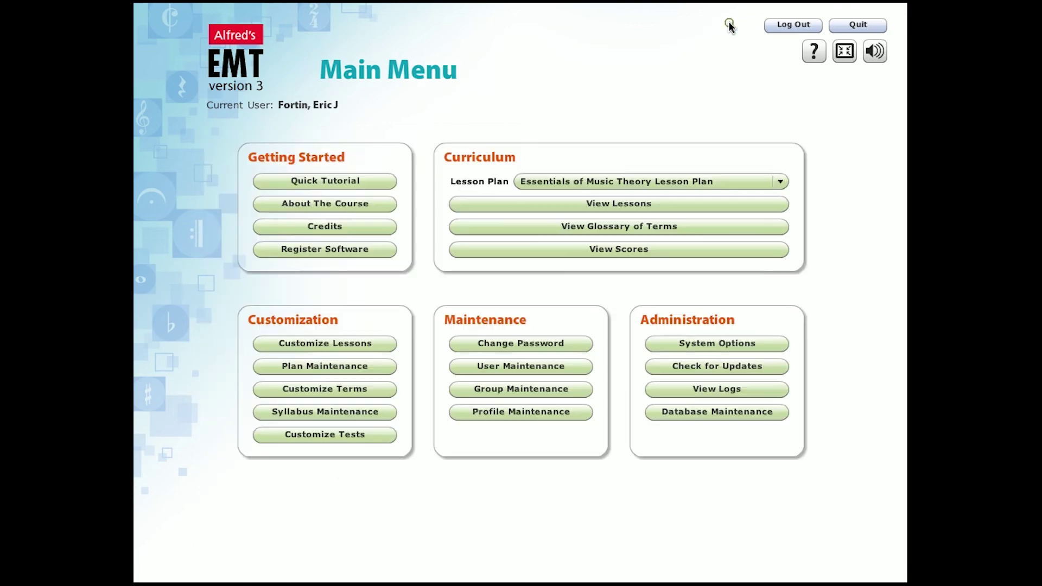
pyautogui.click(691, 179)
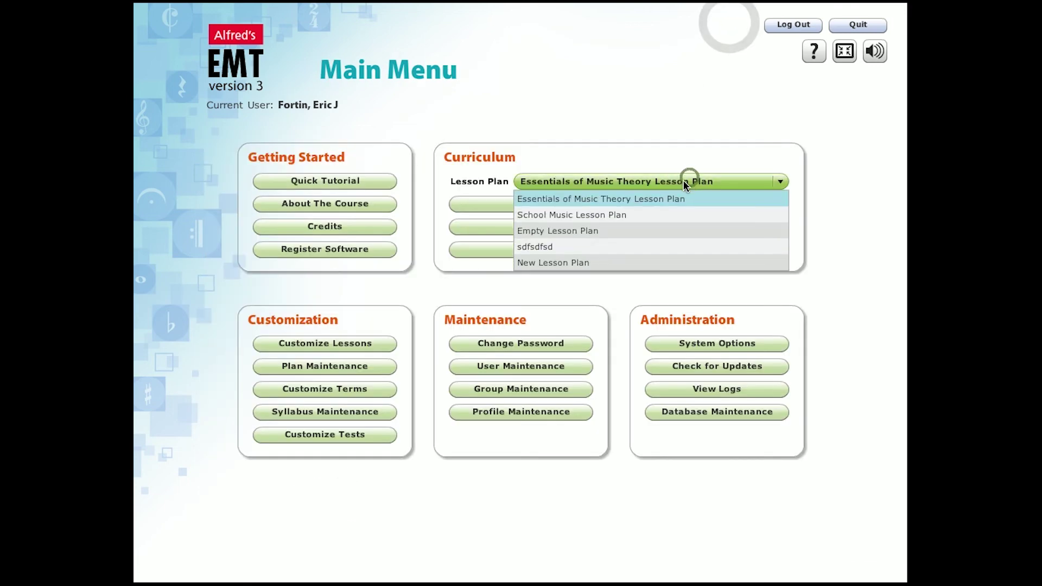
pyautogui.click(665, 262)
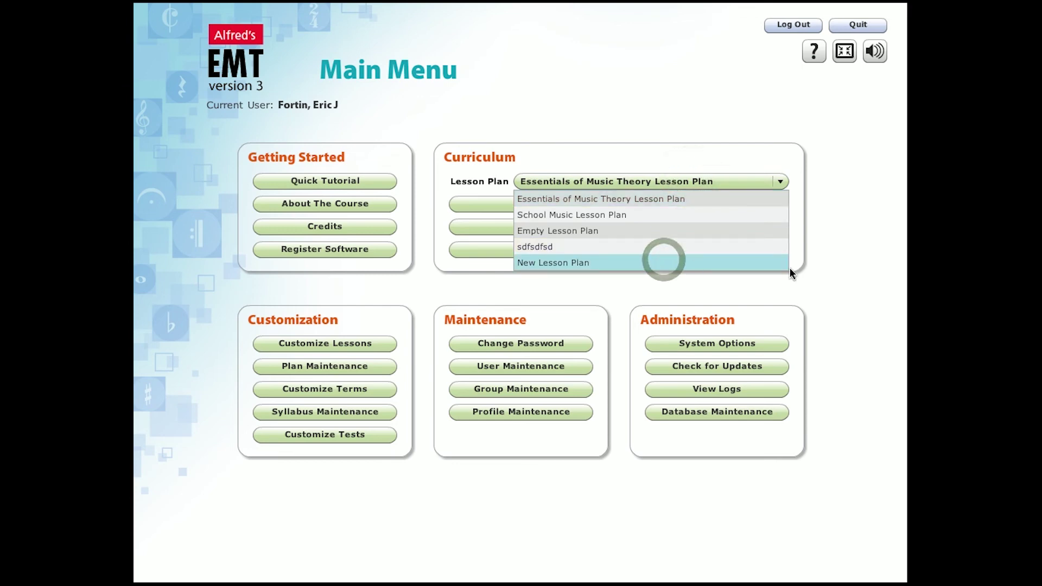
pyautogui.click(850, 254)
pyautogui.click(722, 209)
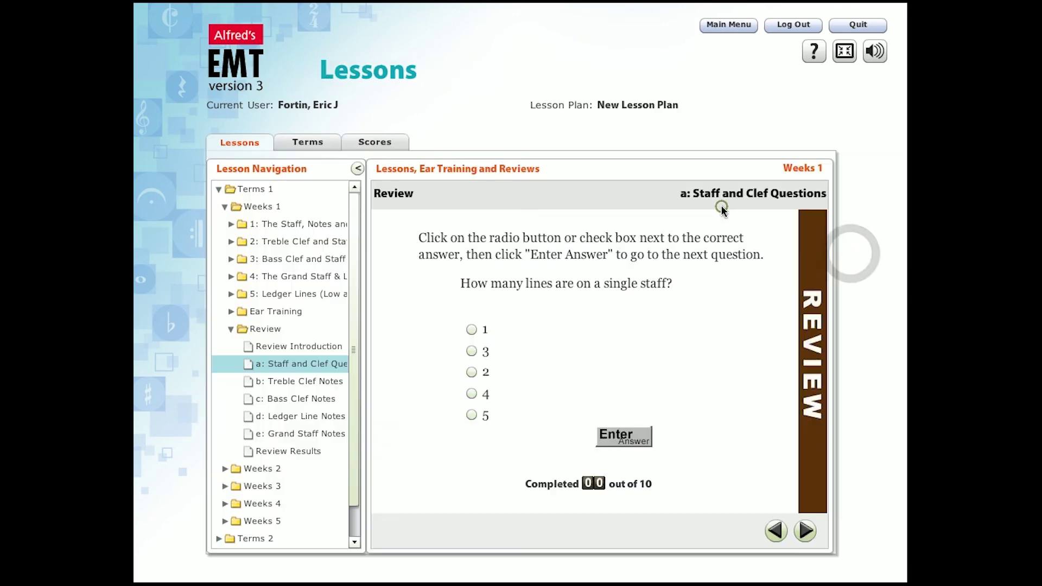
pyautogui.click(219, 190)
pyautogui.click(219, 190)
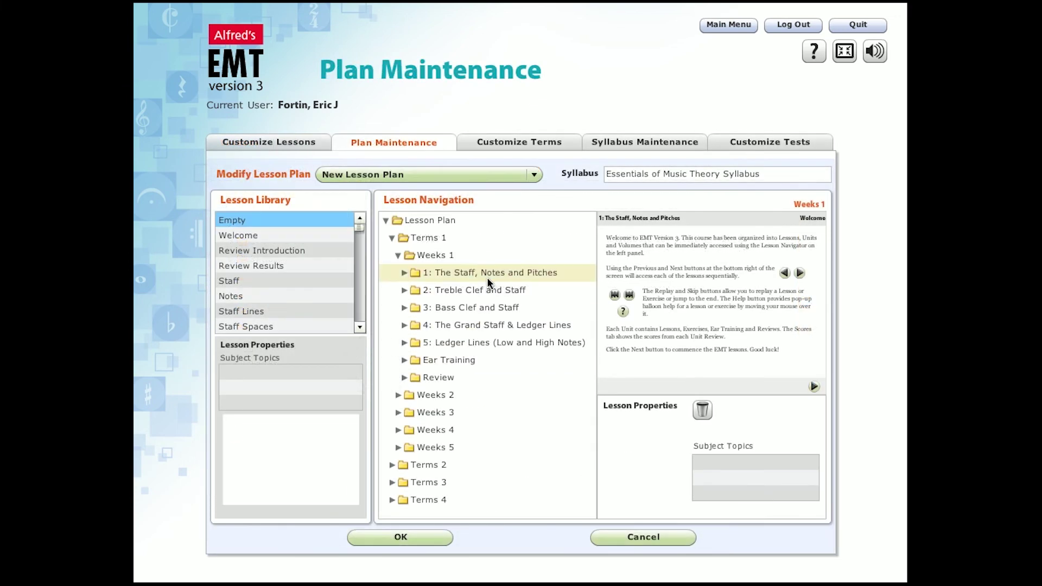
# In New Lesson Plan, move The Staff, Notes and Pitches below Bass Clef and Staff, and move Weeks 3 below Weeks 4
pyautogui.moveTo(487, 272); pyautogui.dragTo(478, 317)
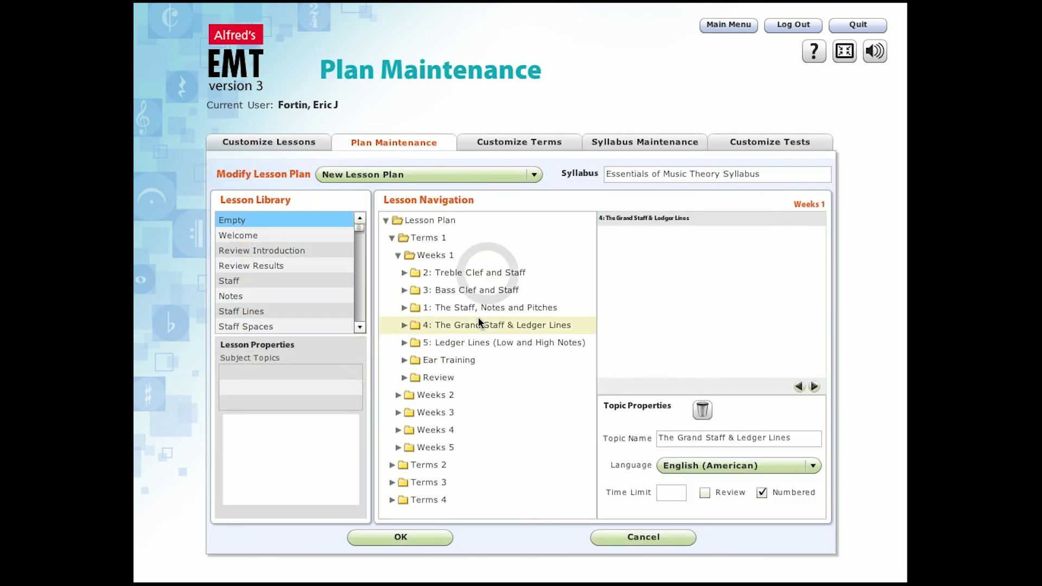
pyautogui.click(400, 255)
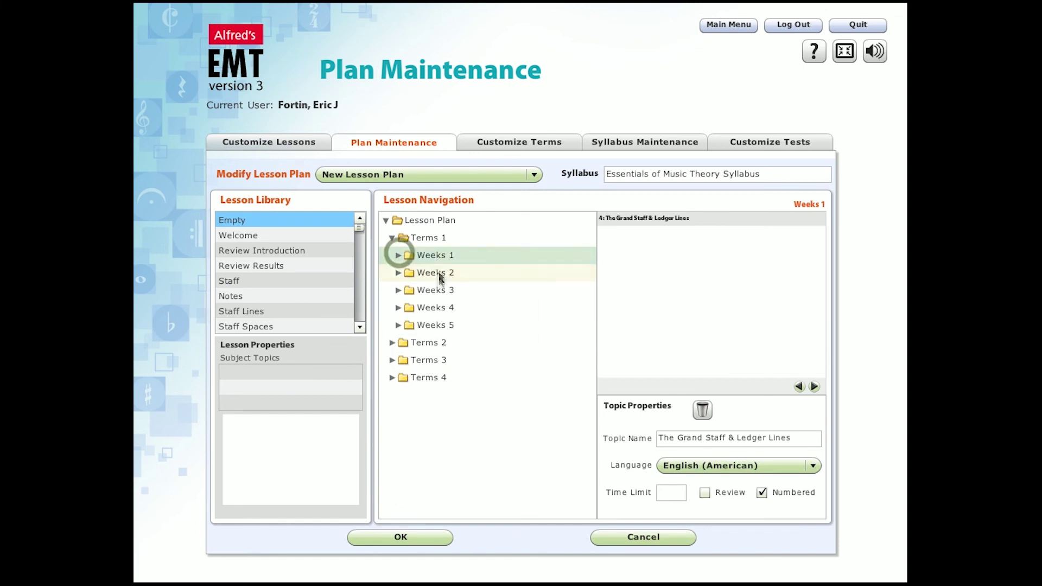
pyautogui.moveTo(443, 291); pyautogui.dragTo(442, 318)
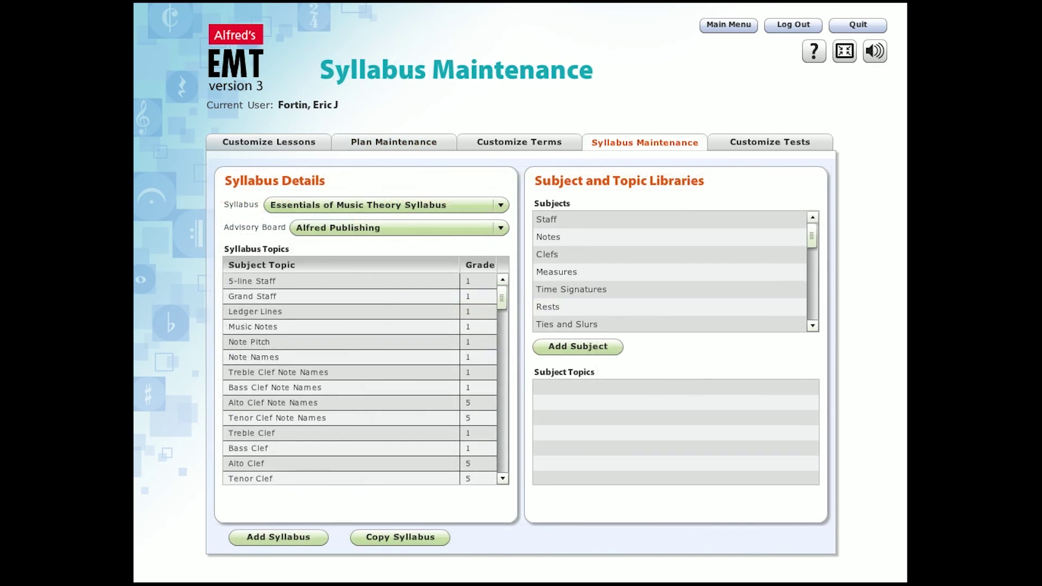
# View the available syllabuses and examine the Bass Clef Note Names grade in the Essentials of Music Theory Syllabus
pyautogui.click(504, 205)
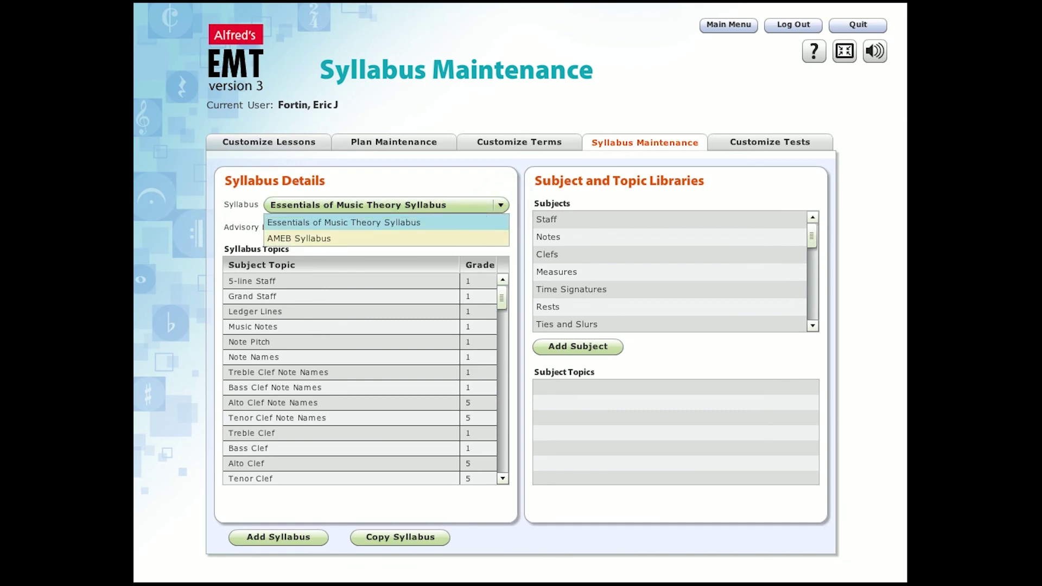
pyautogui.click(487, 172)
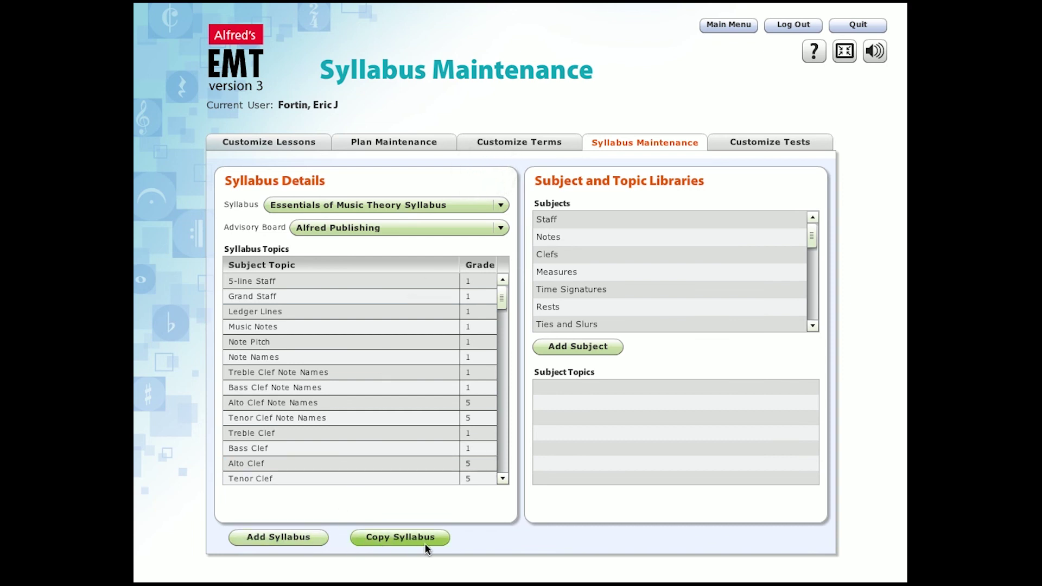
pyautogui.click(478, 393)
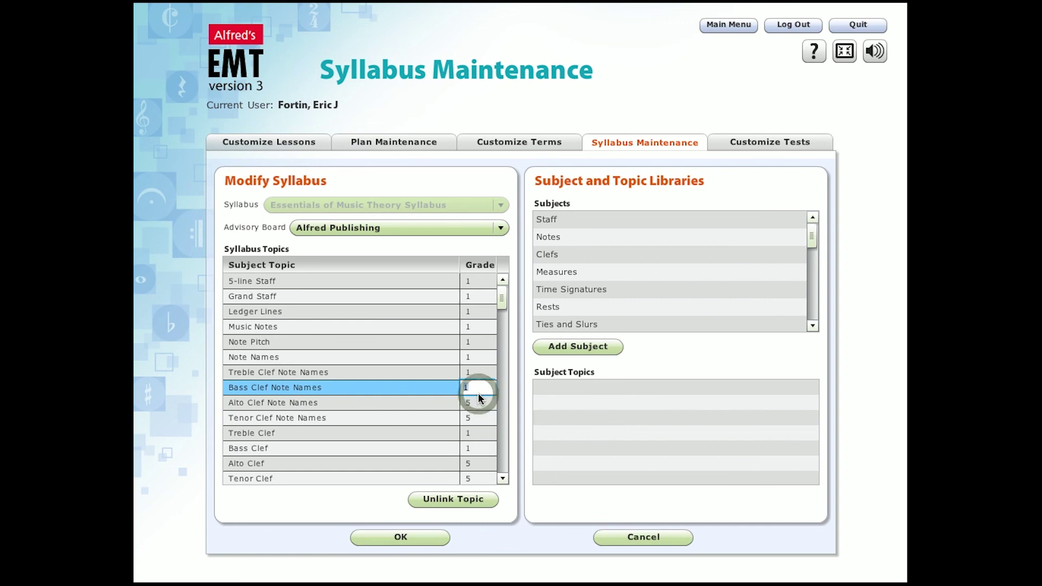
pyautogui.click(512, 487)
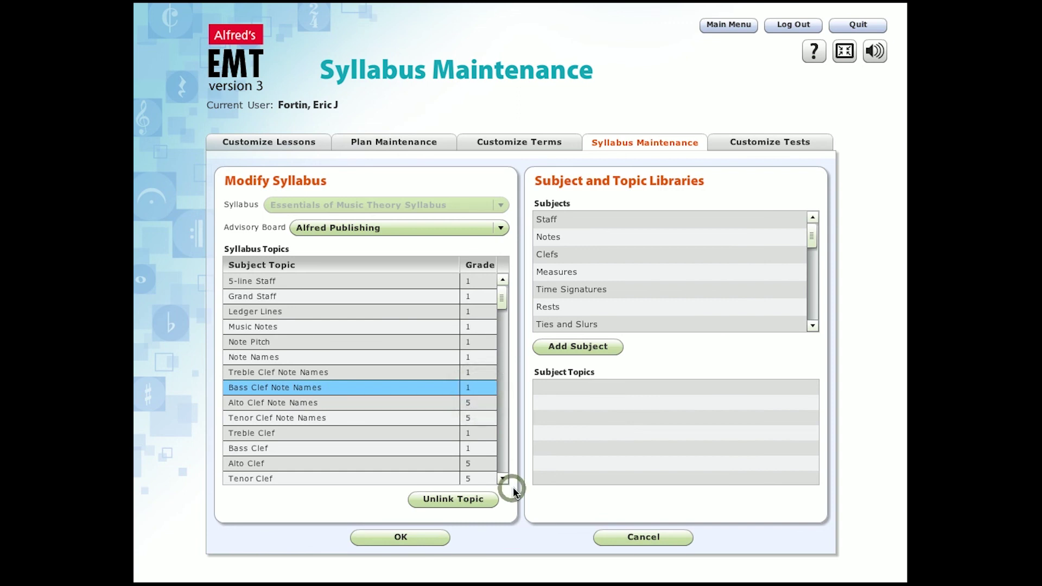
# Switch the program to a window and back to full screen, and mute its sound
pyautogui.click(845, 52)
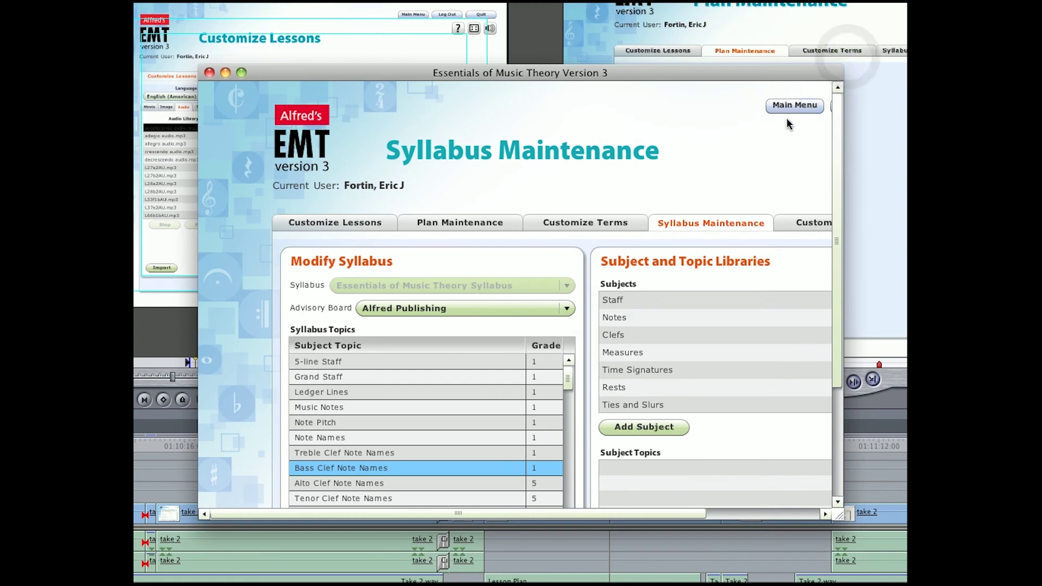
pyautogui.press('super+f')
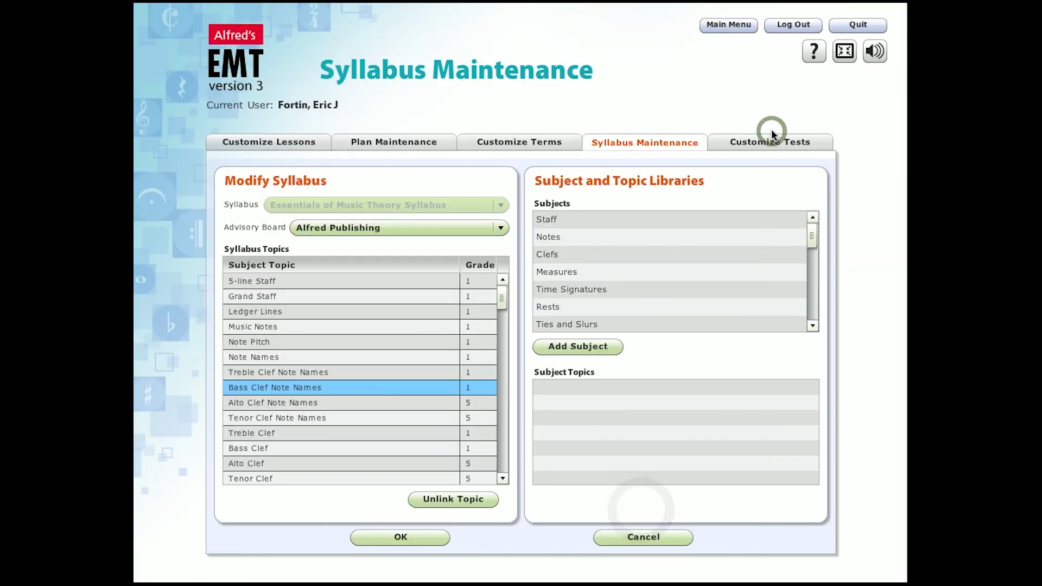
pyautogui.click(874, 58)
pyautogui.click(874, 58)
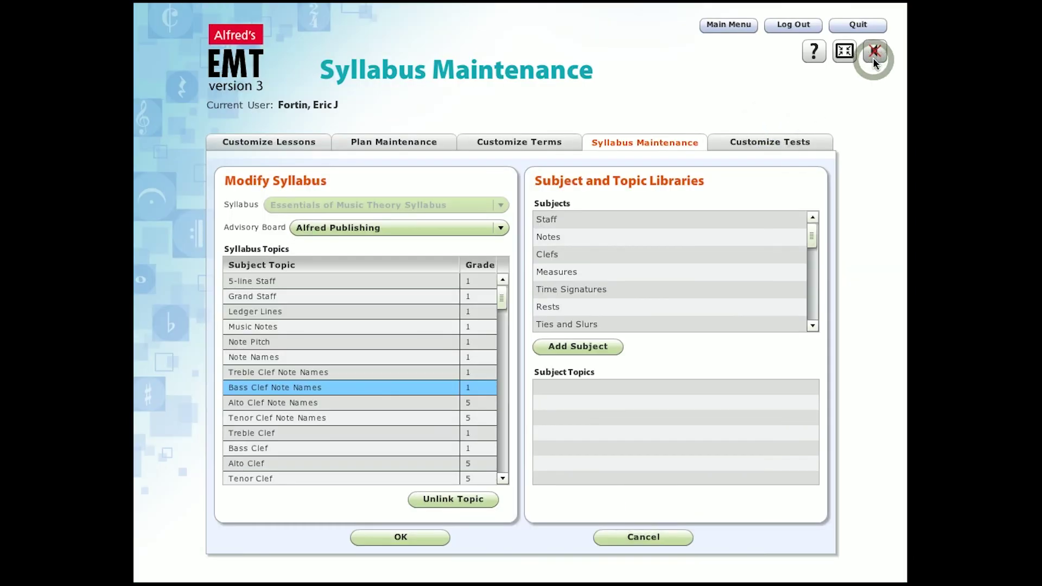